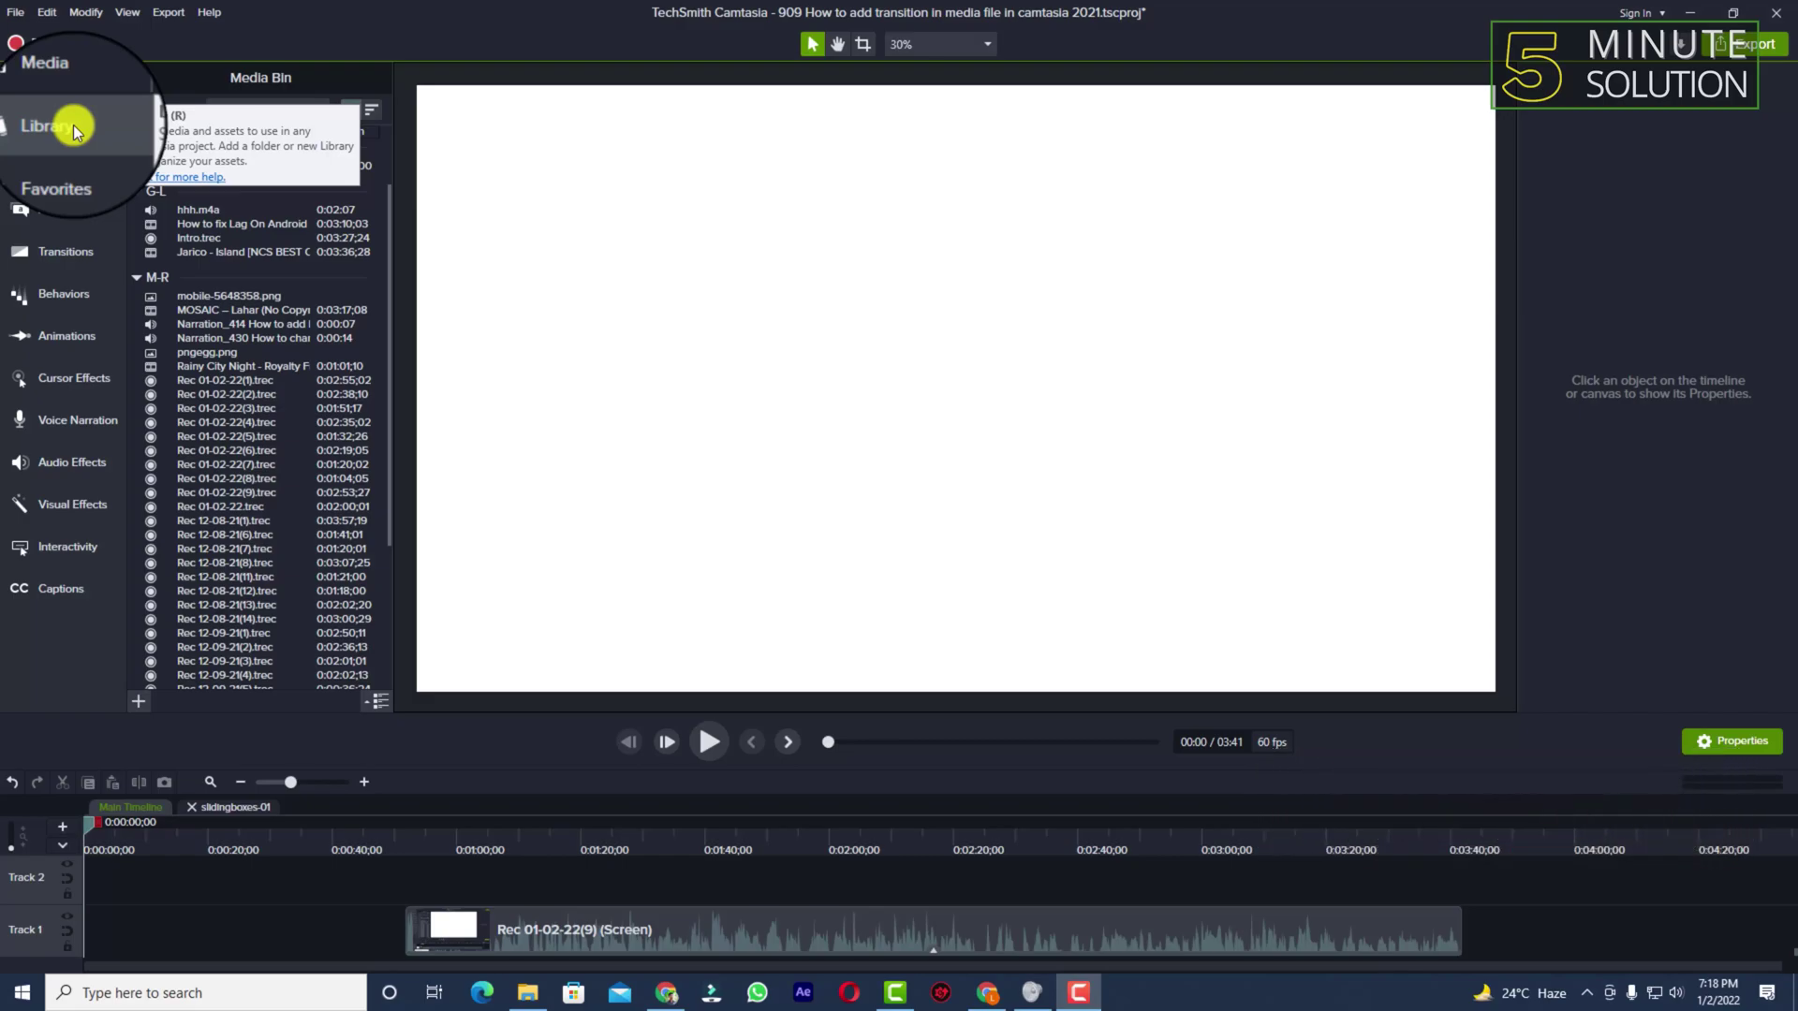
- Open the Library and expand the Intros folder to browse templates such as linewipe
click(75, 131)
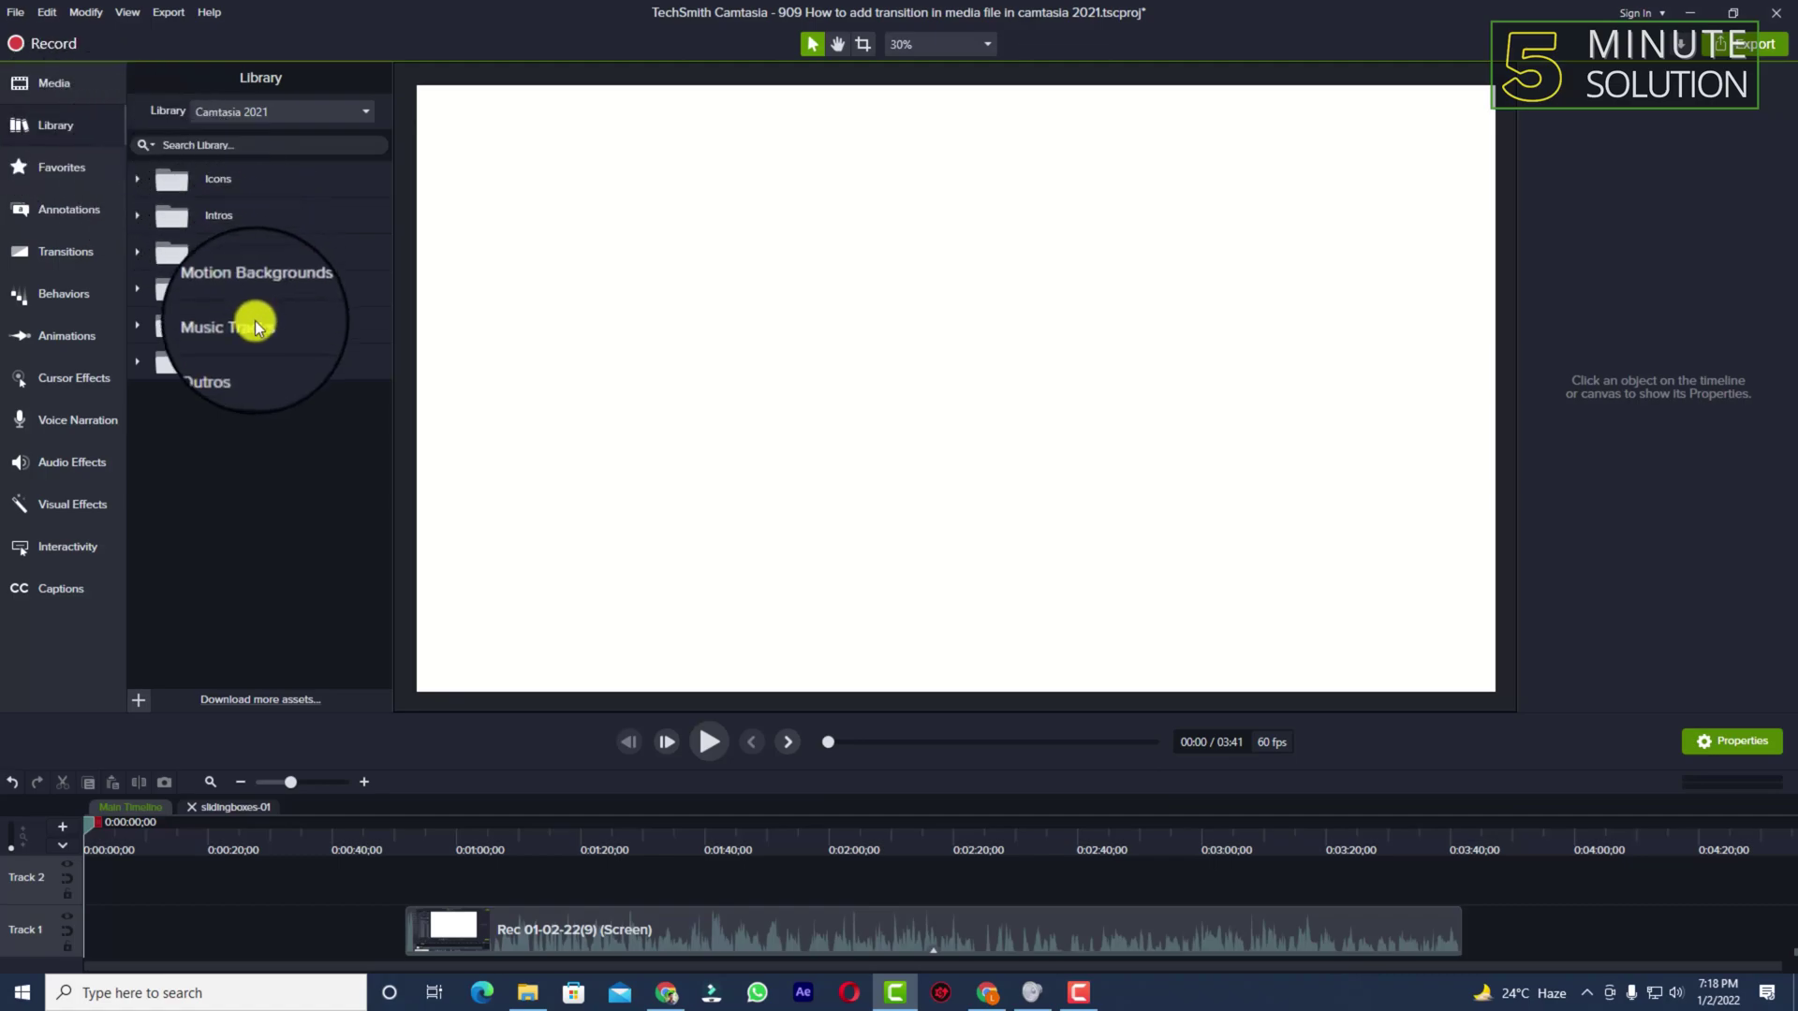
click(136, 219)
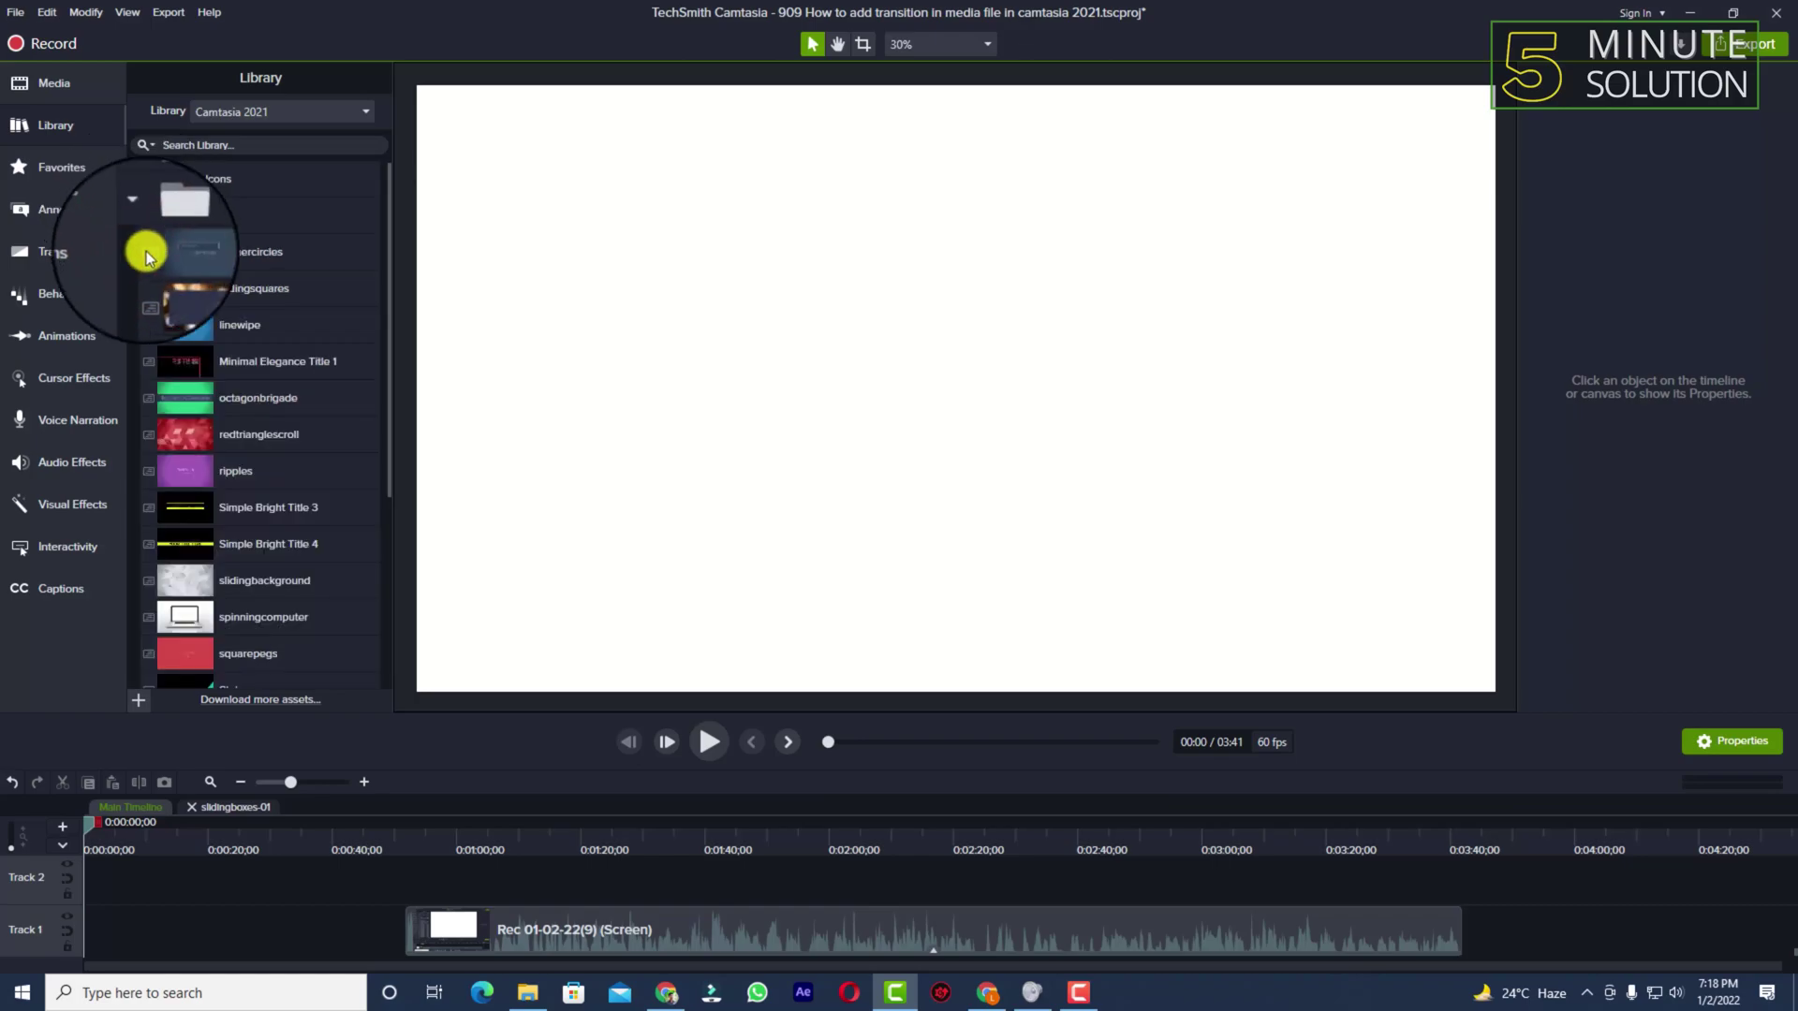
scroll(187, 459, down, 5)
scroll(213, 461, up, 1)
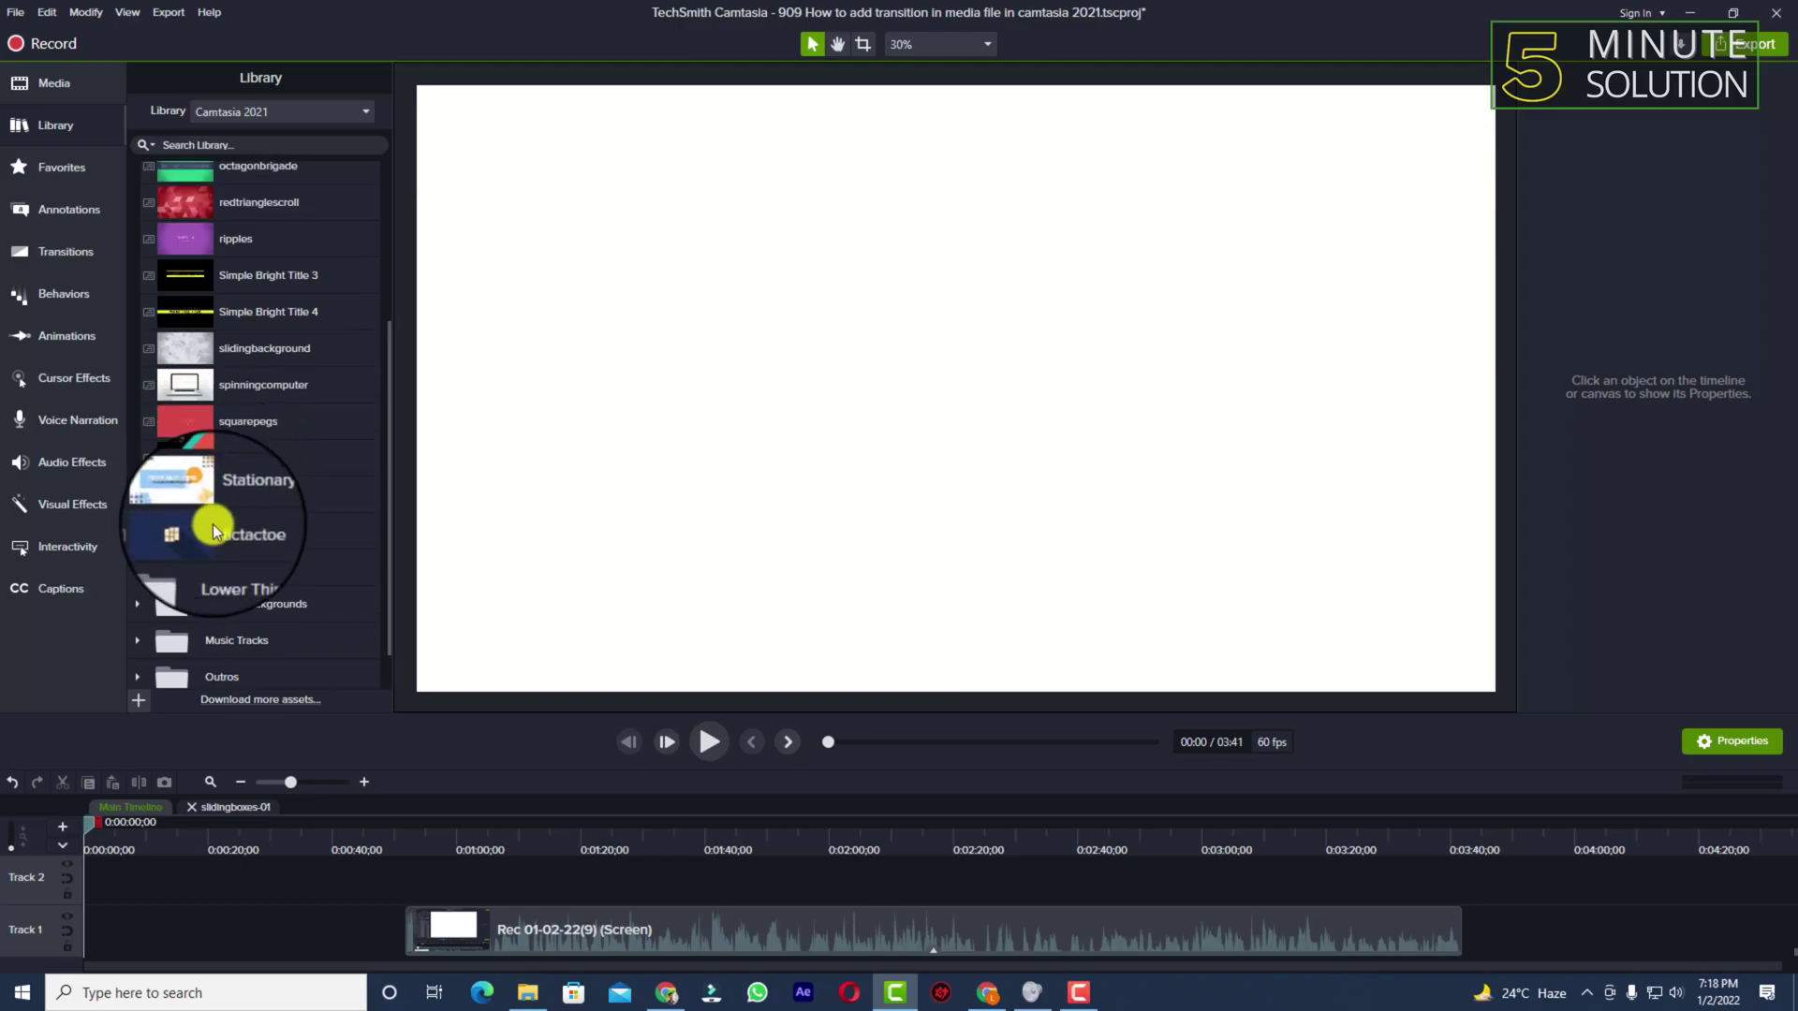
scroll(214, 533, up, 5)
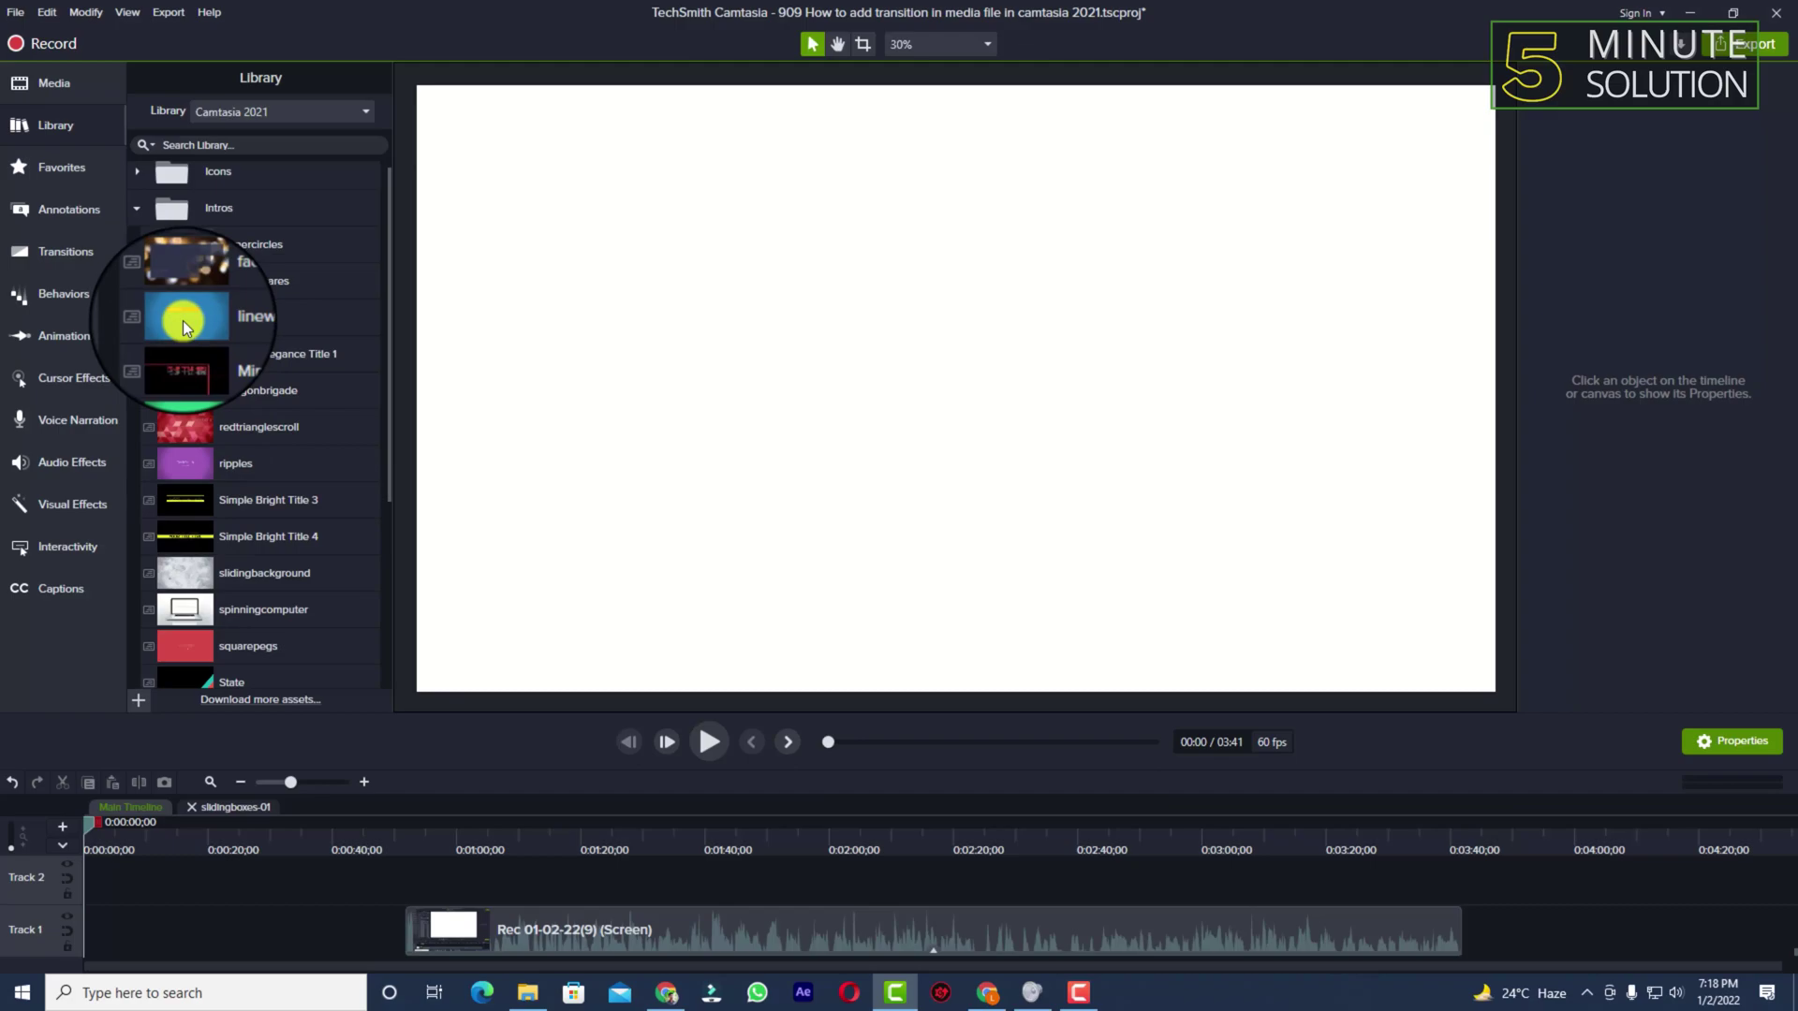
- Drop the linewipe intro onto the start of Track 1, then reposition and enlarge it to fill the canvas
drag(186, 326, 81, 931)
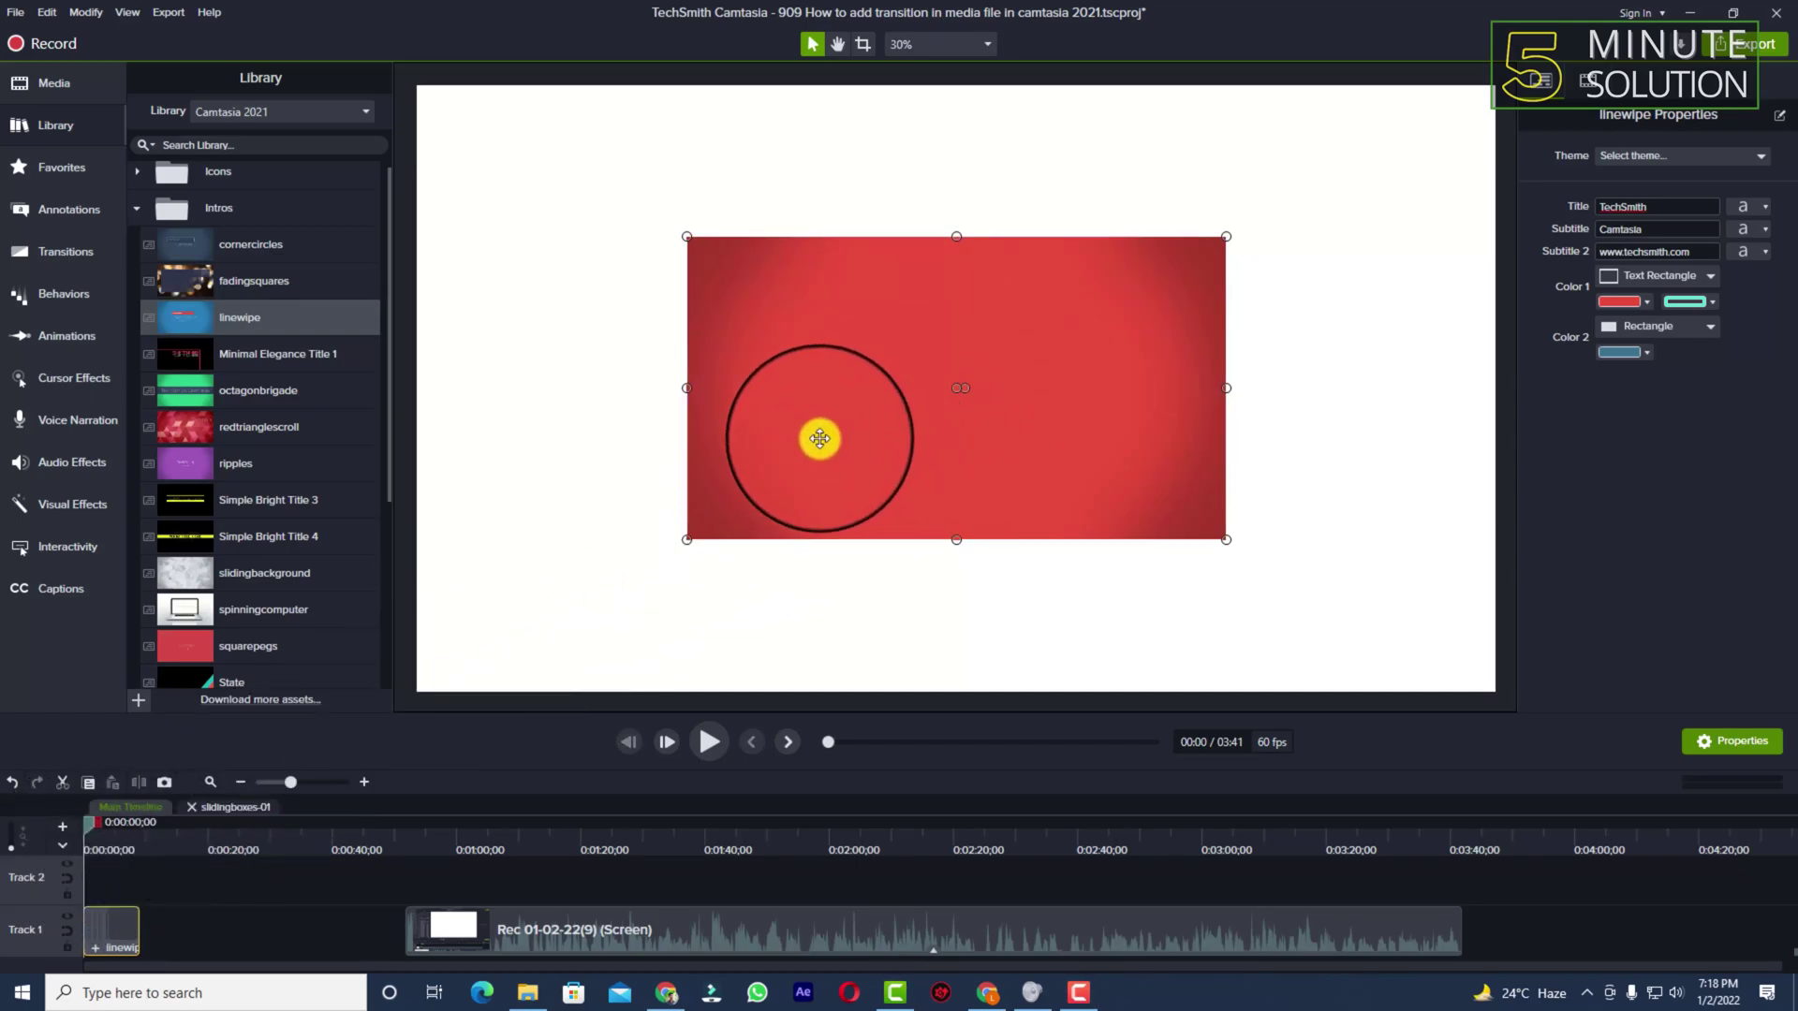
drag(820, 439, 1092, 290)
drag(956, 388, 430, 691)
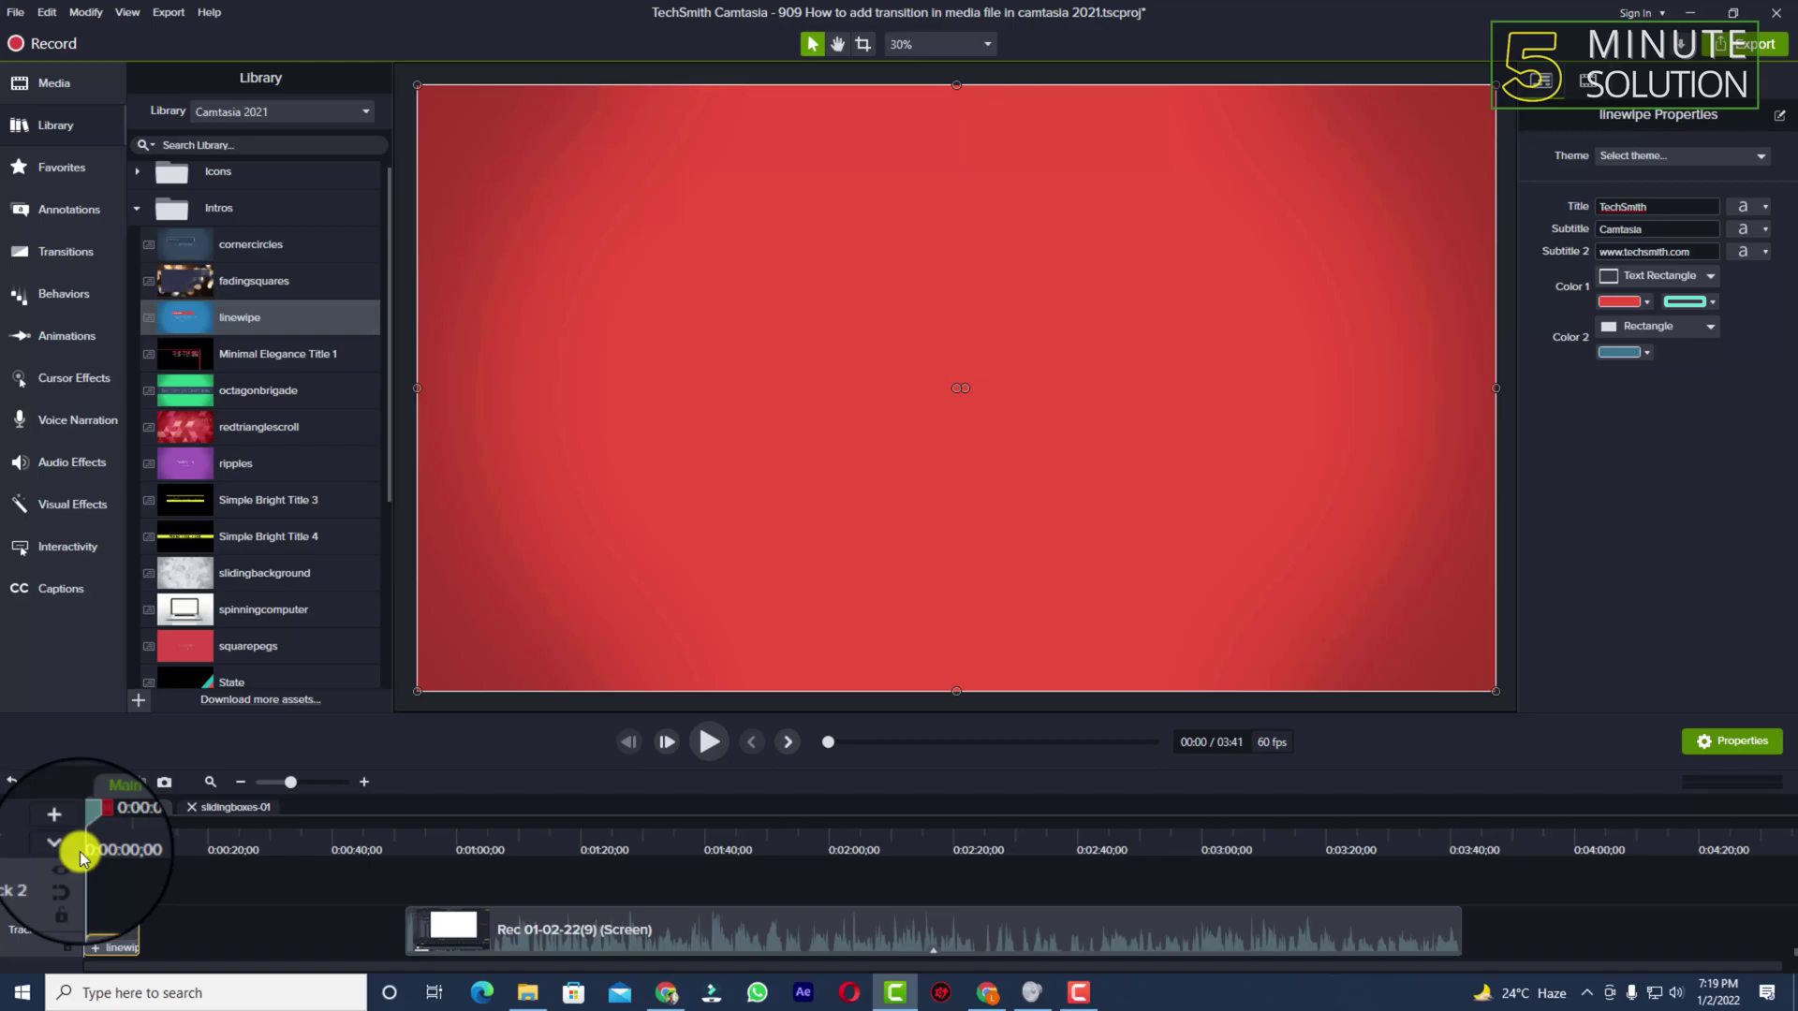
- Move the playhead to about 0:03 and open the linewipe group to reveal its inner title tracks
drag(84, 824, 114, 833)
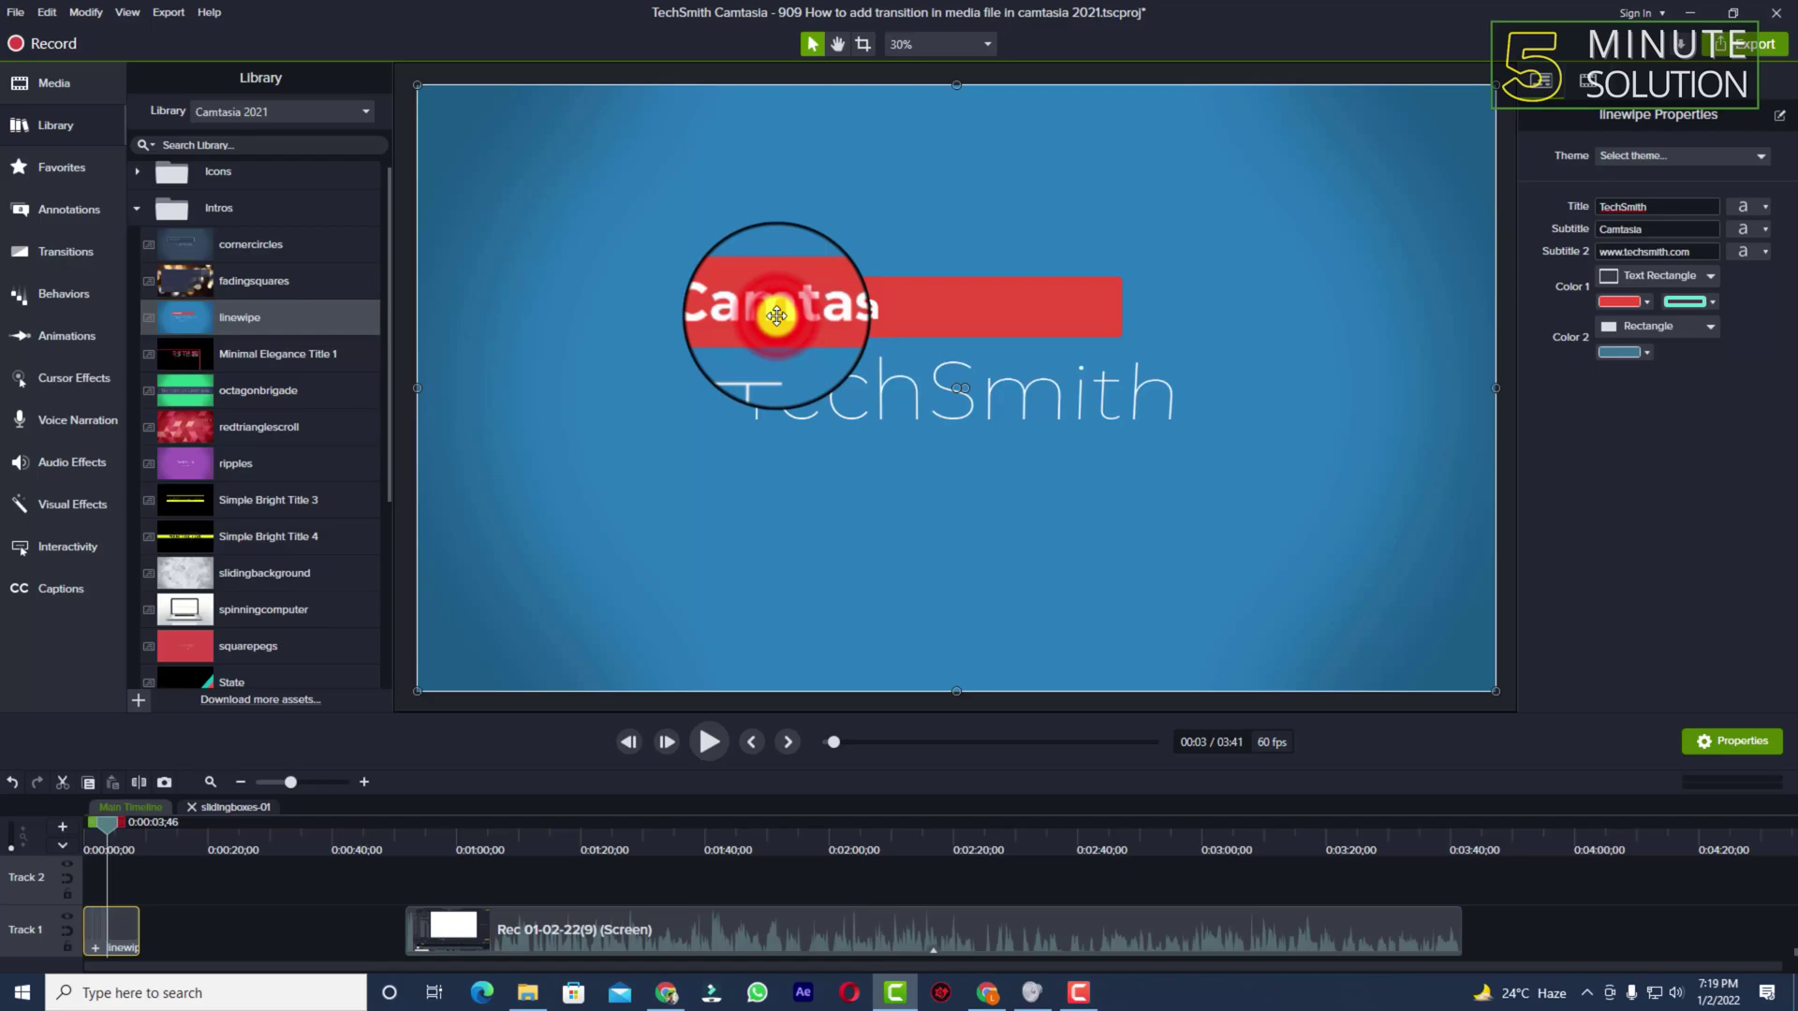
click(777, 315)
double_click(776, 315)
click(196, 885)
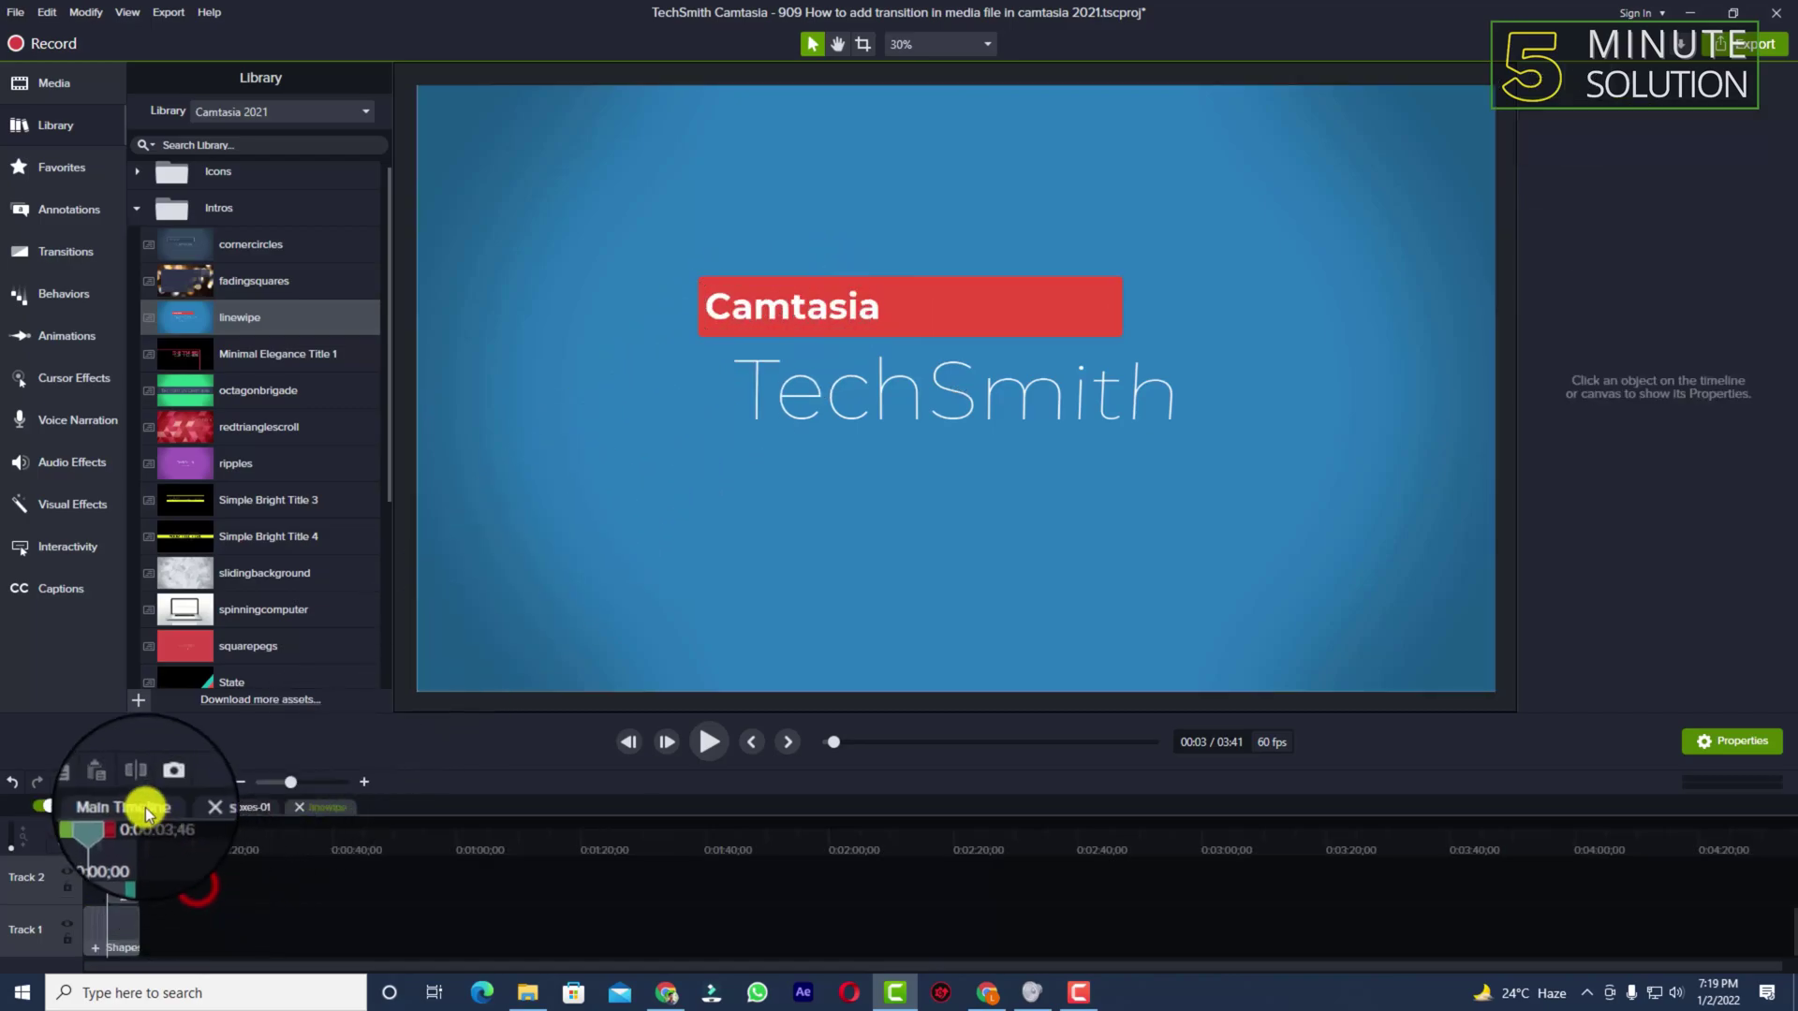
click(143, 806)
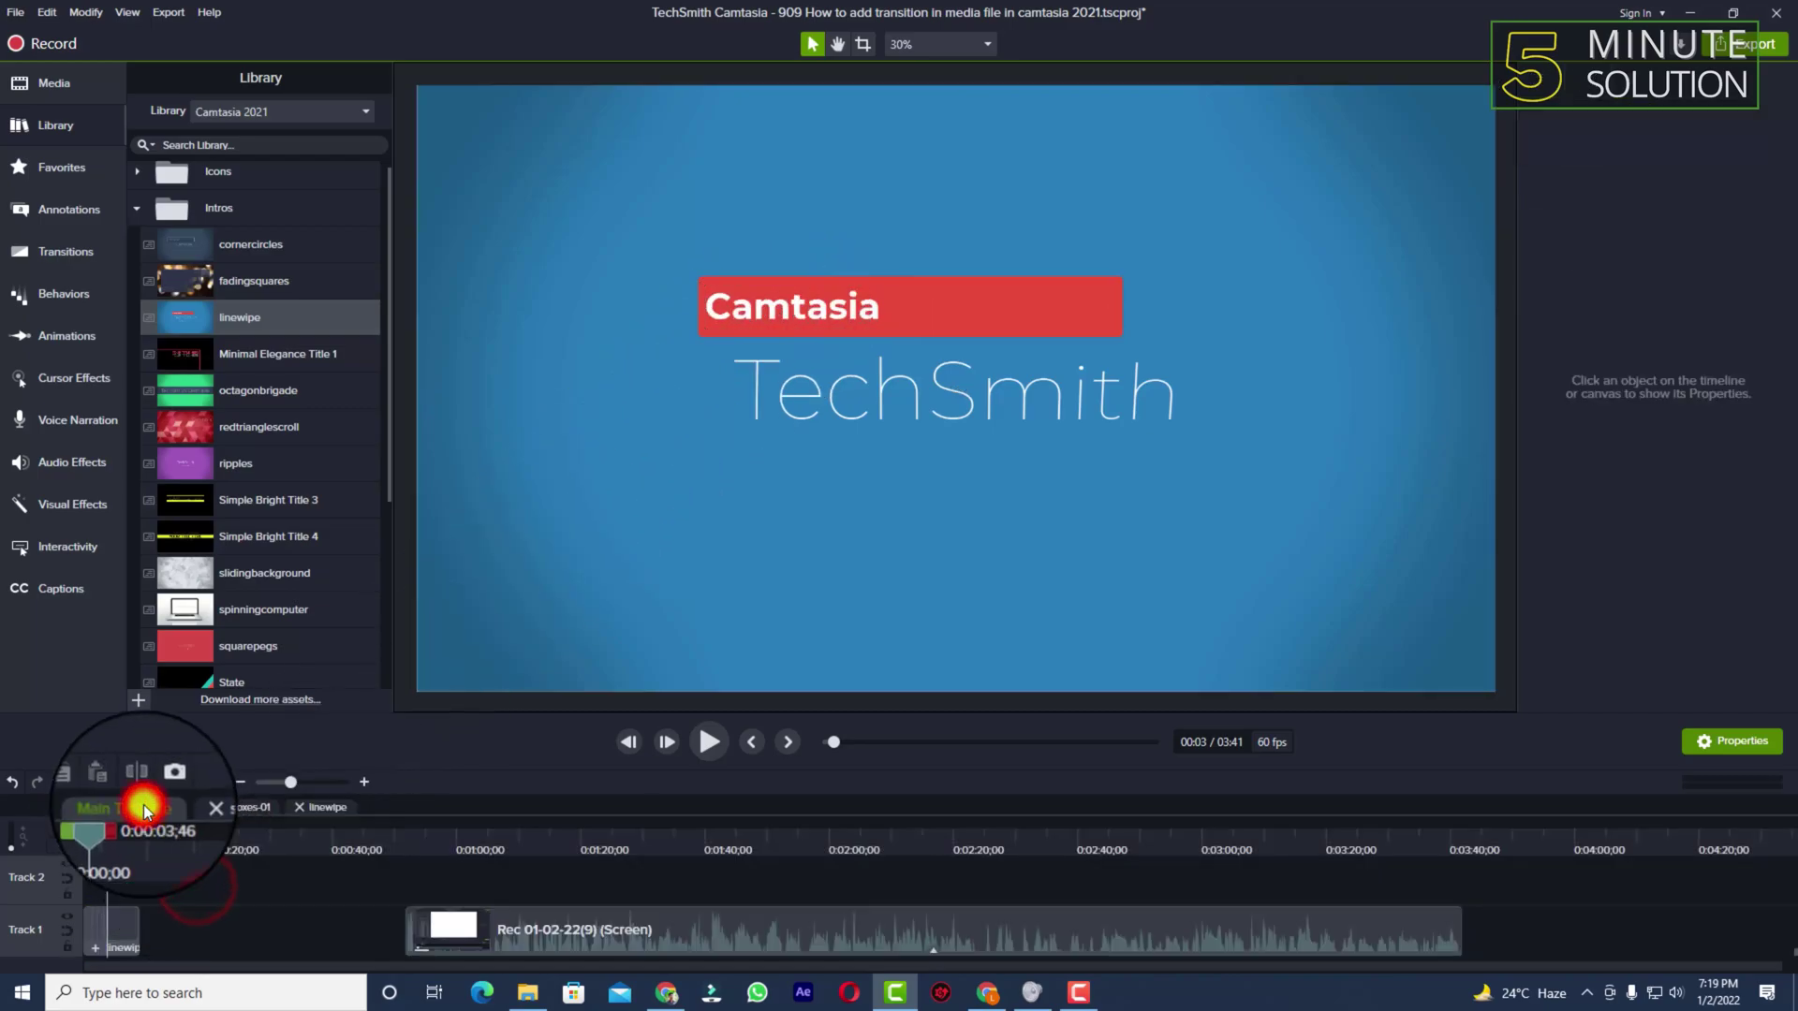
click(103, 914)
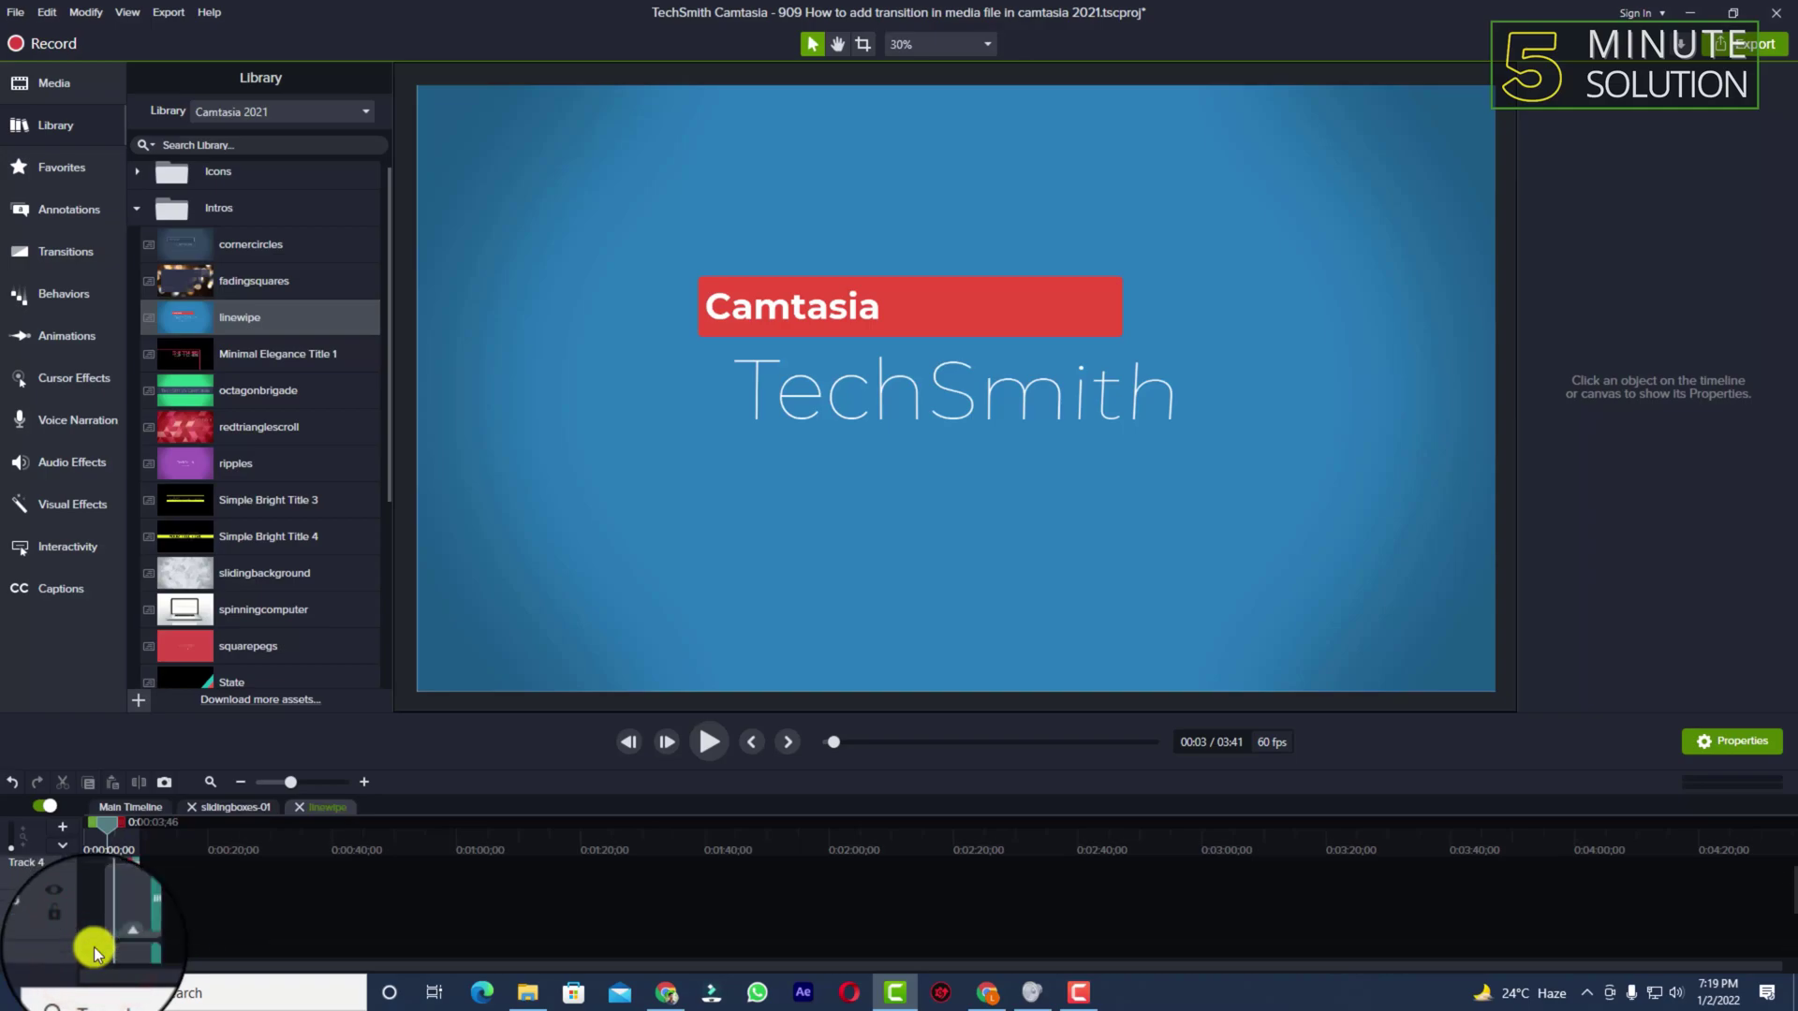
- Edit the red Camtasia title callout, replacing its text with '5 minutes solution'
click(119, 891)
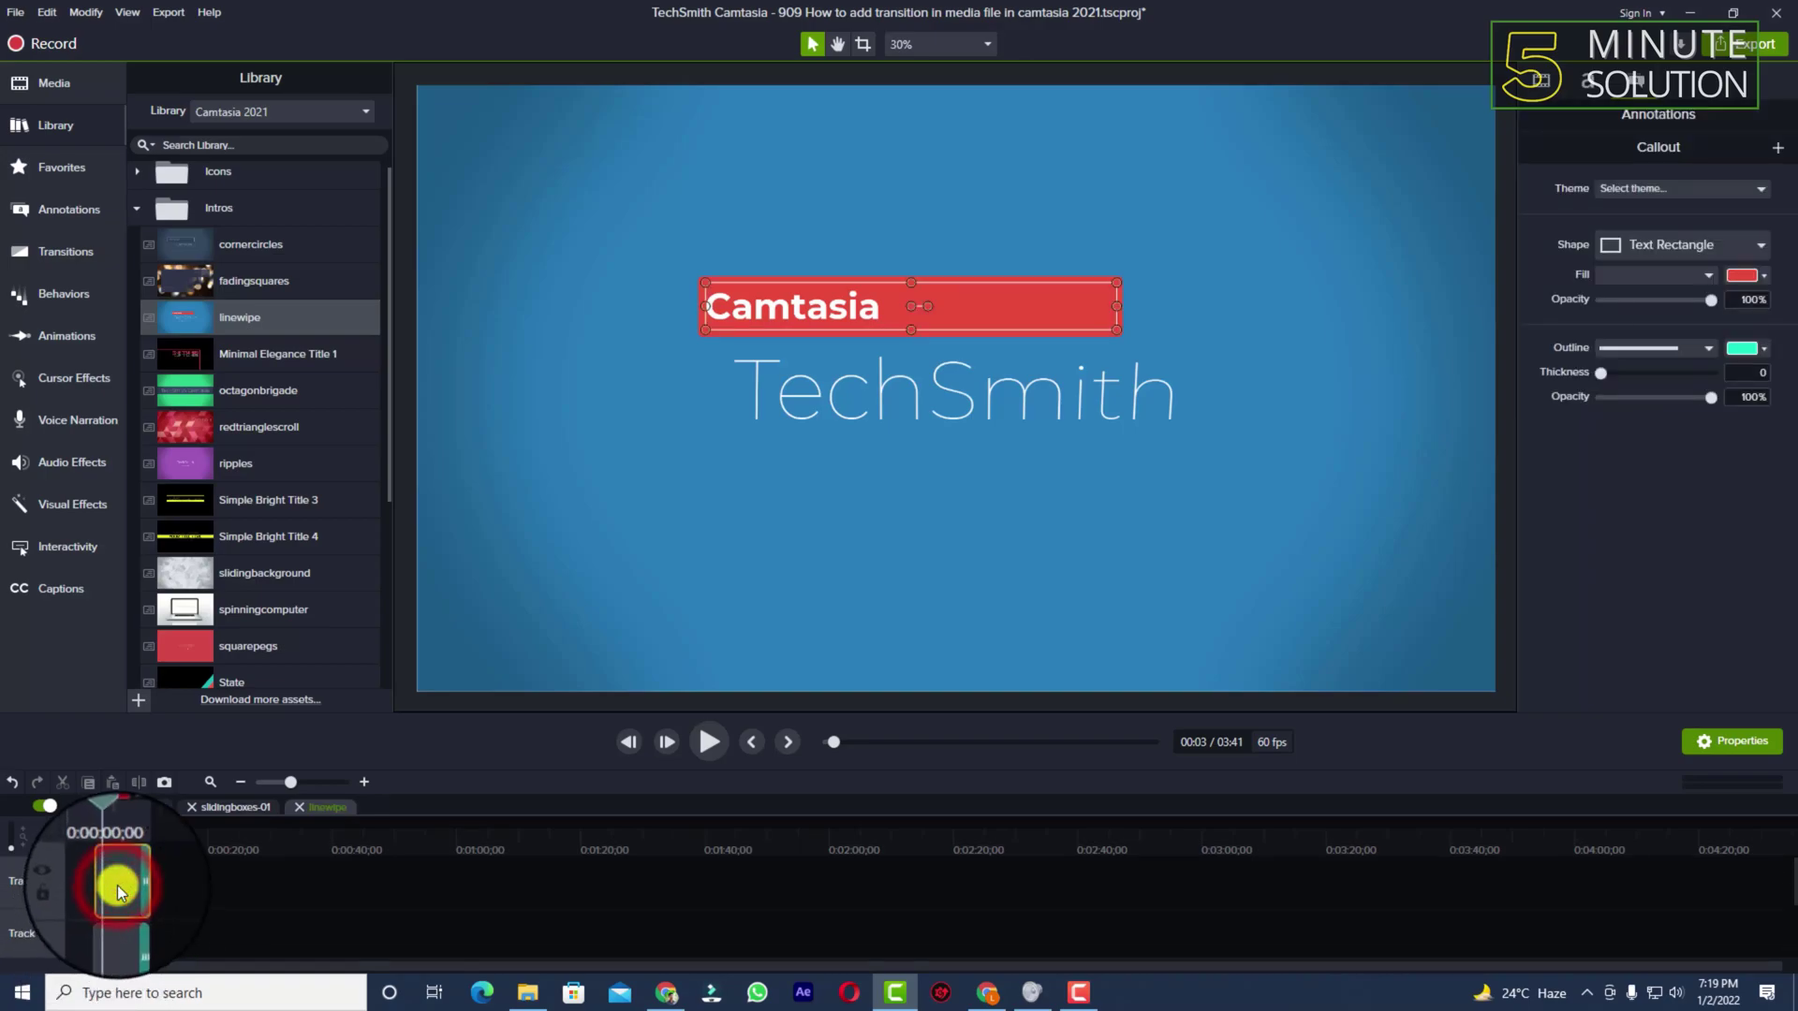
click(115, 803)
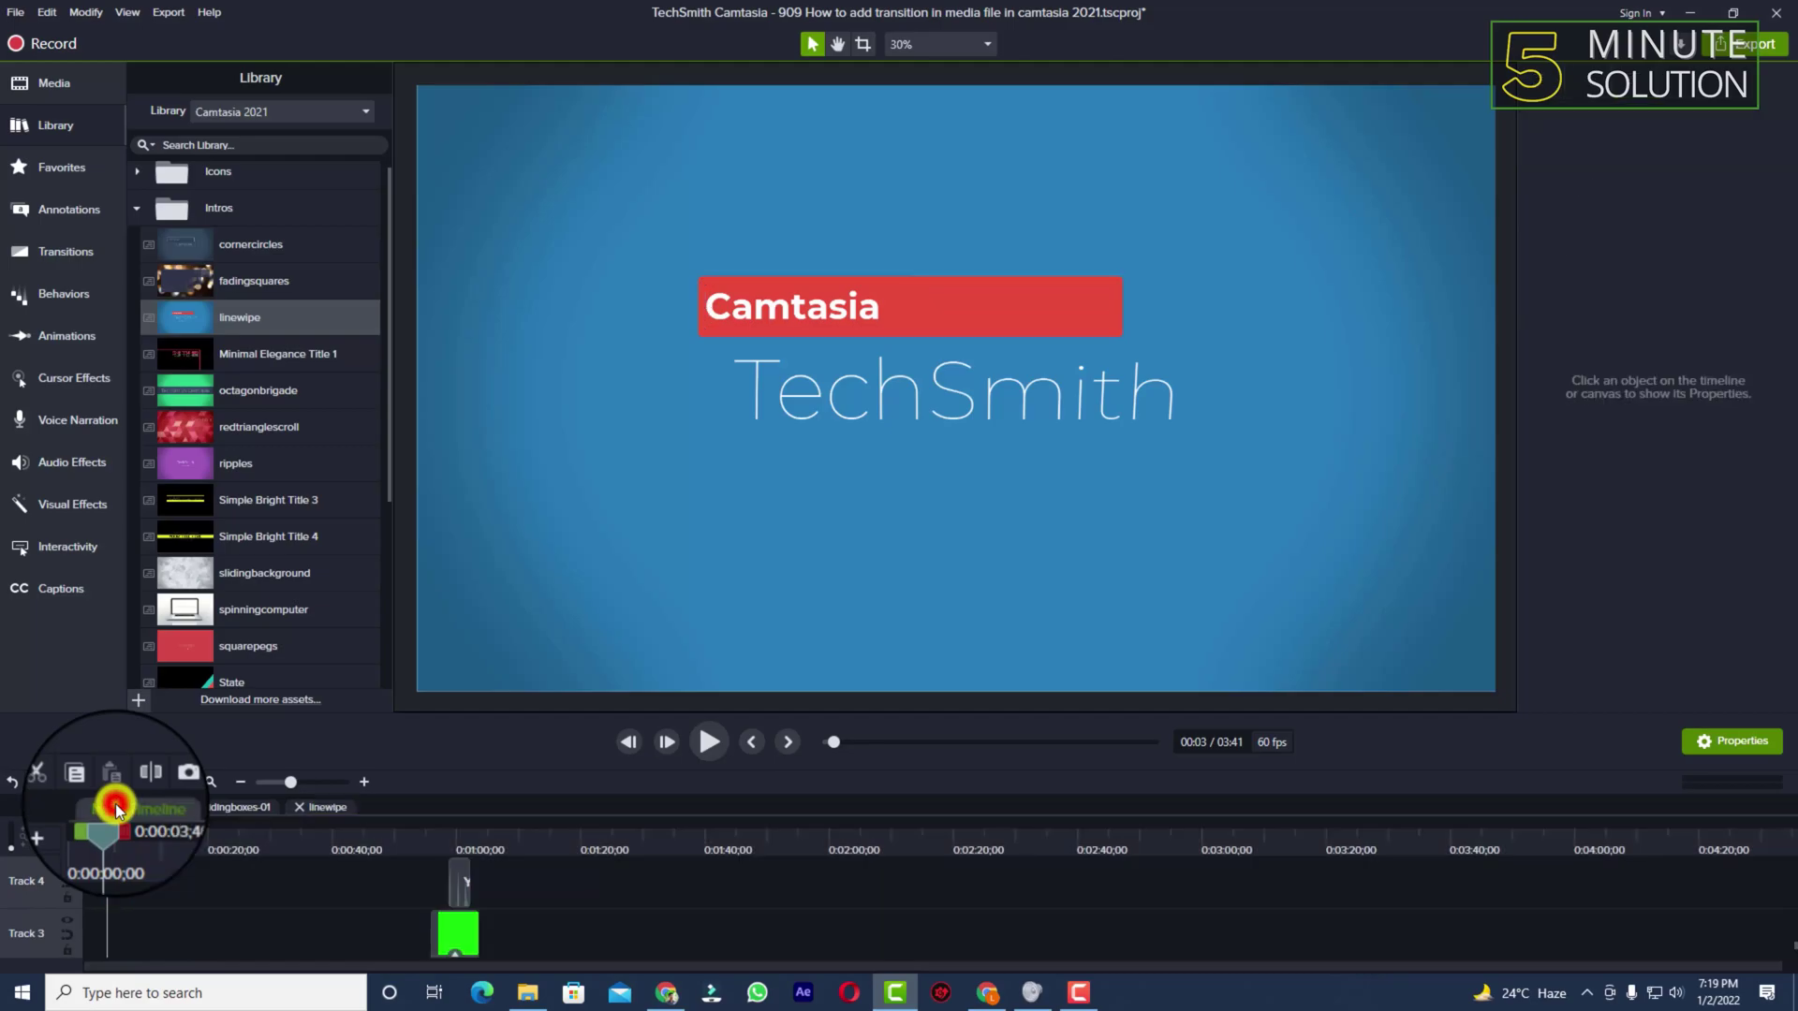
double_click(807, 318)
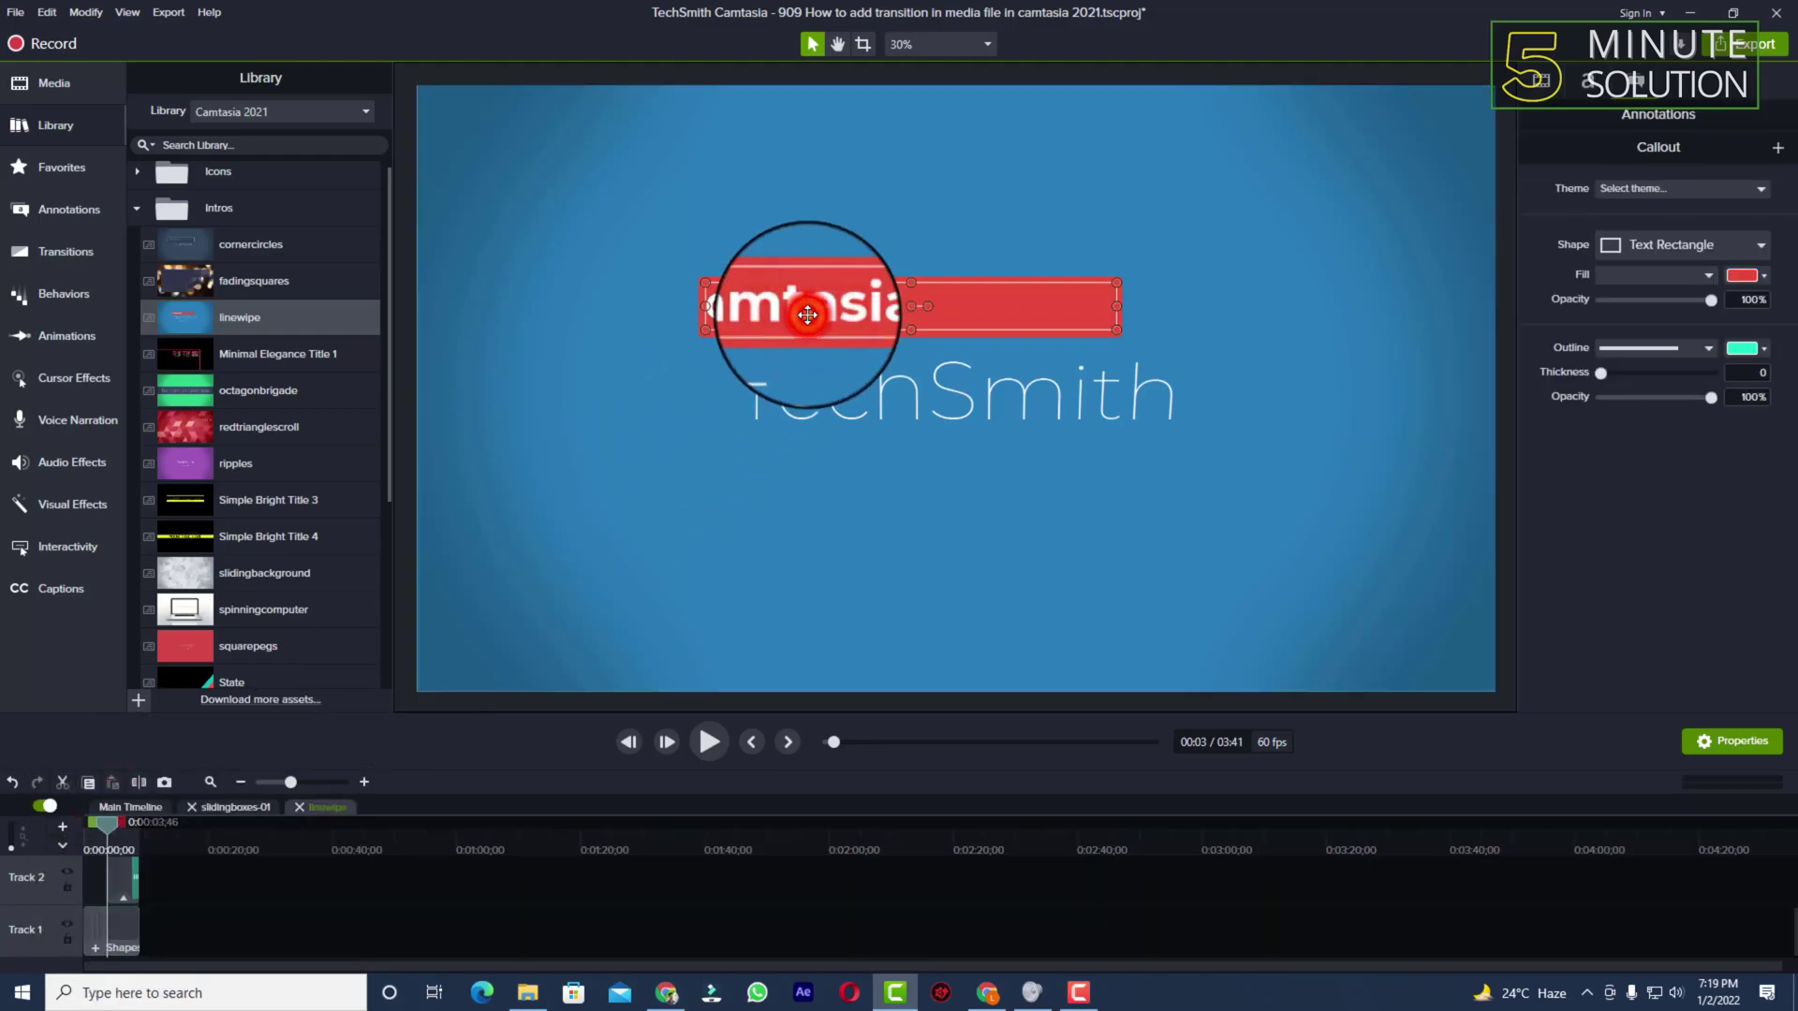
double_click(807, 315)
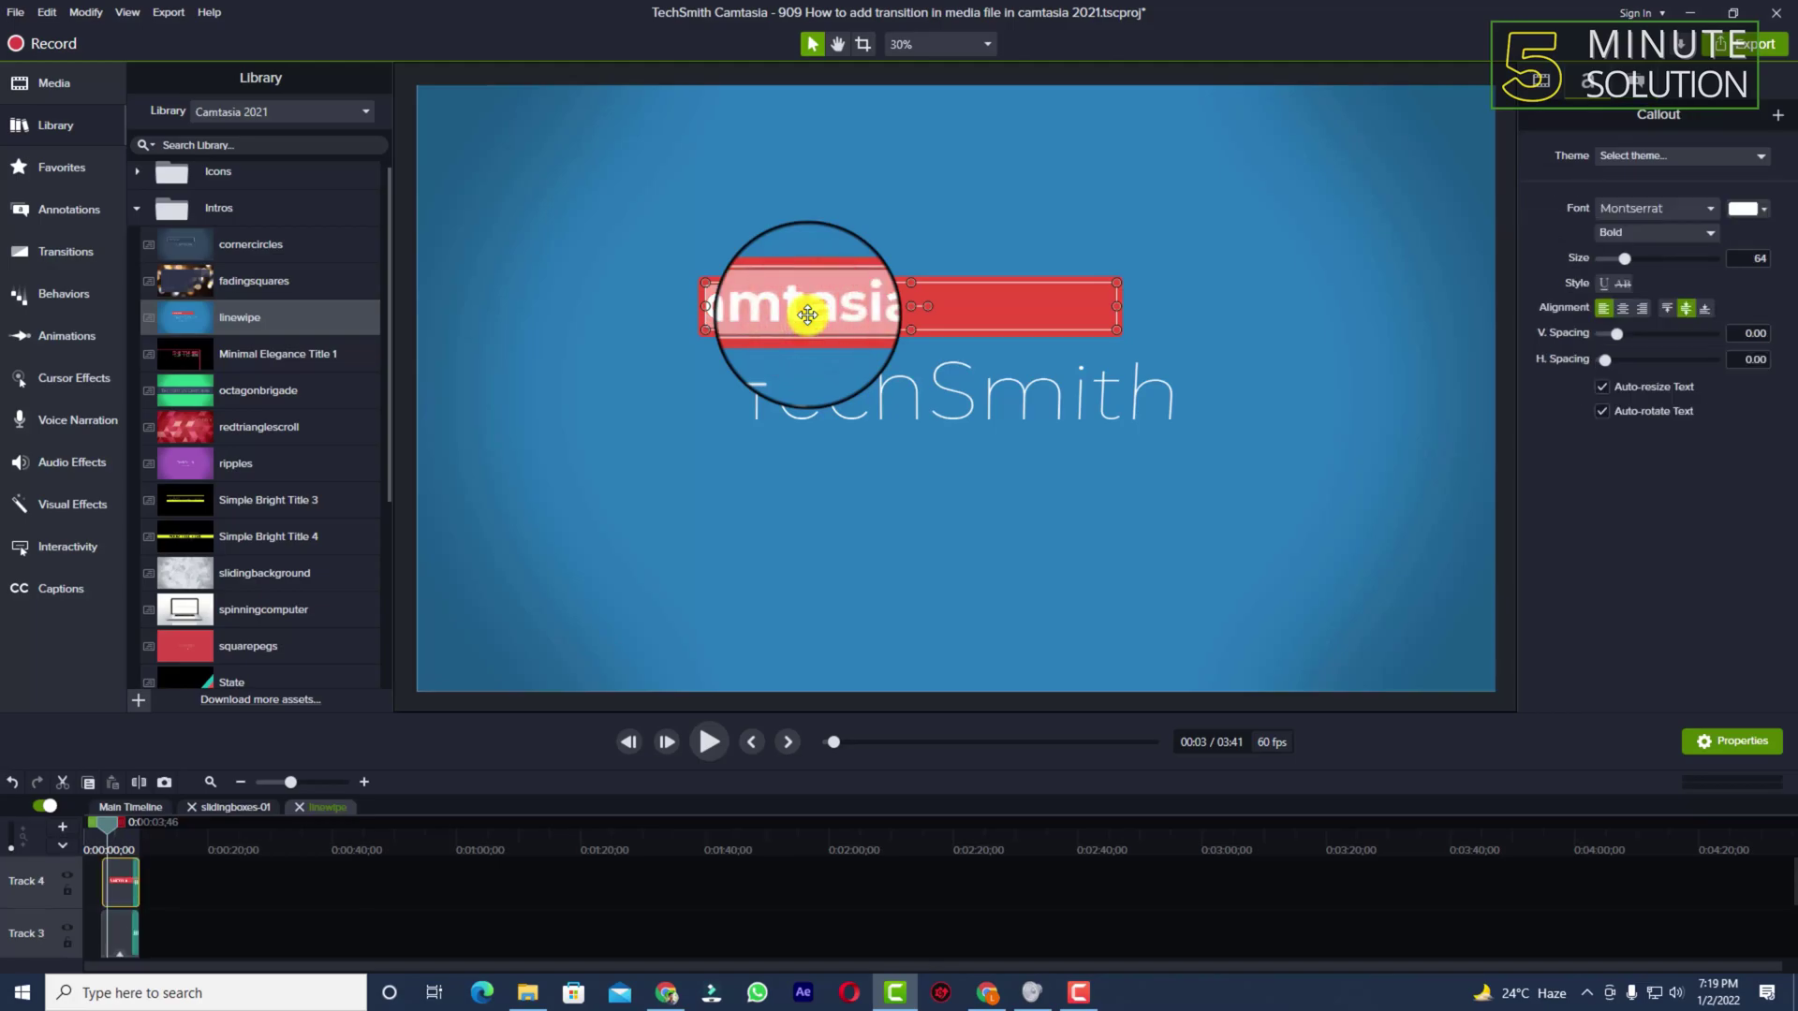
click(809, 315)
key(BackSpace)
key(BackSpace)
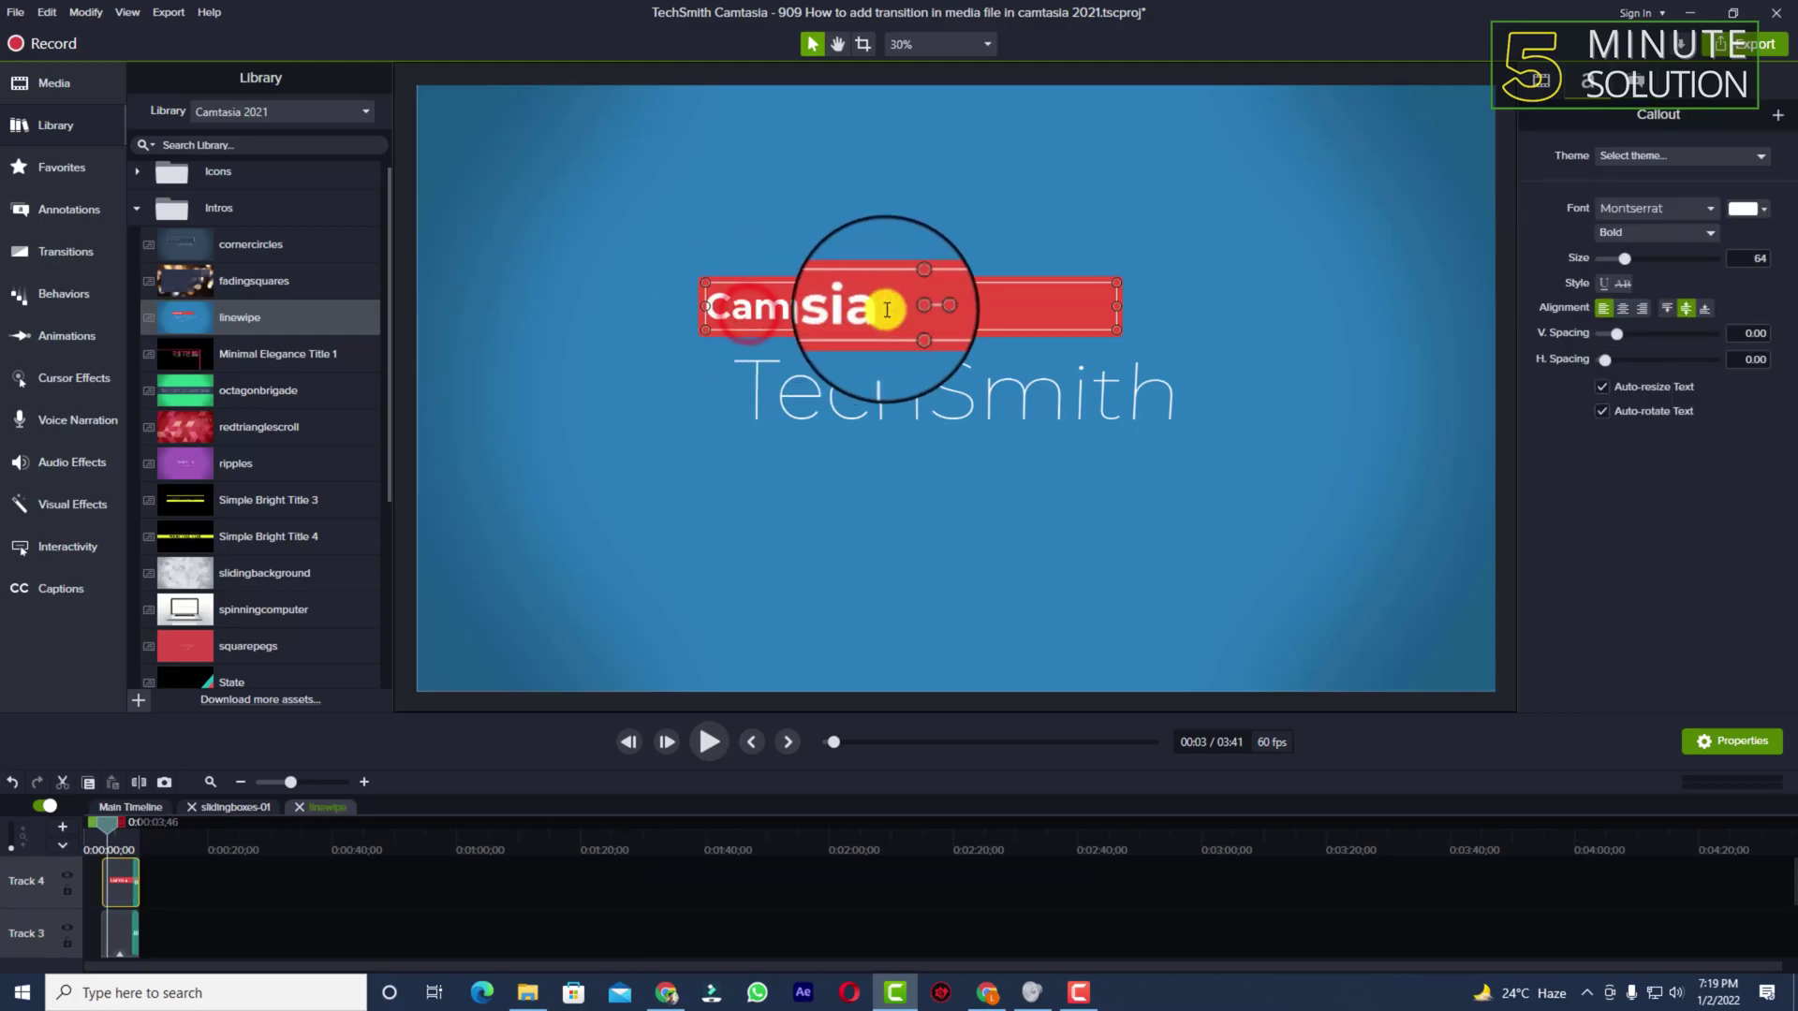
key(ctrl+z)
drag(886, 309, 670, 321)
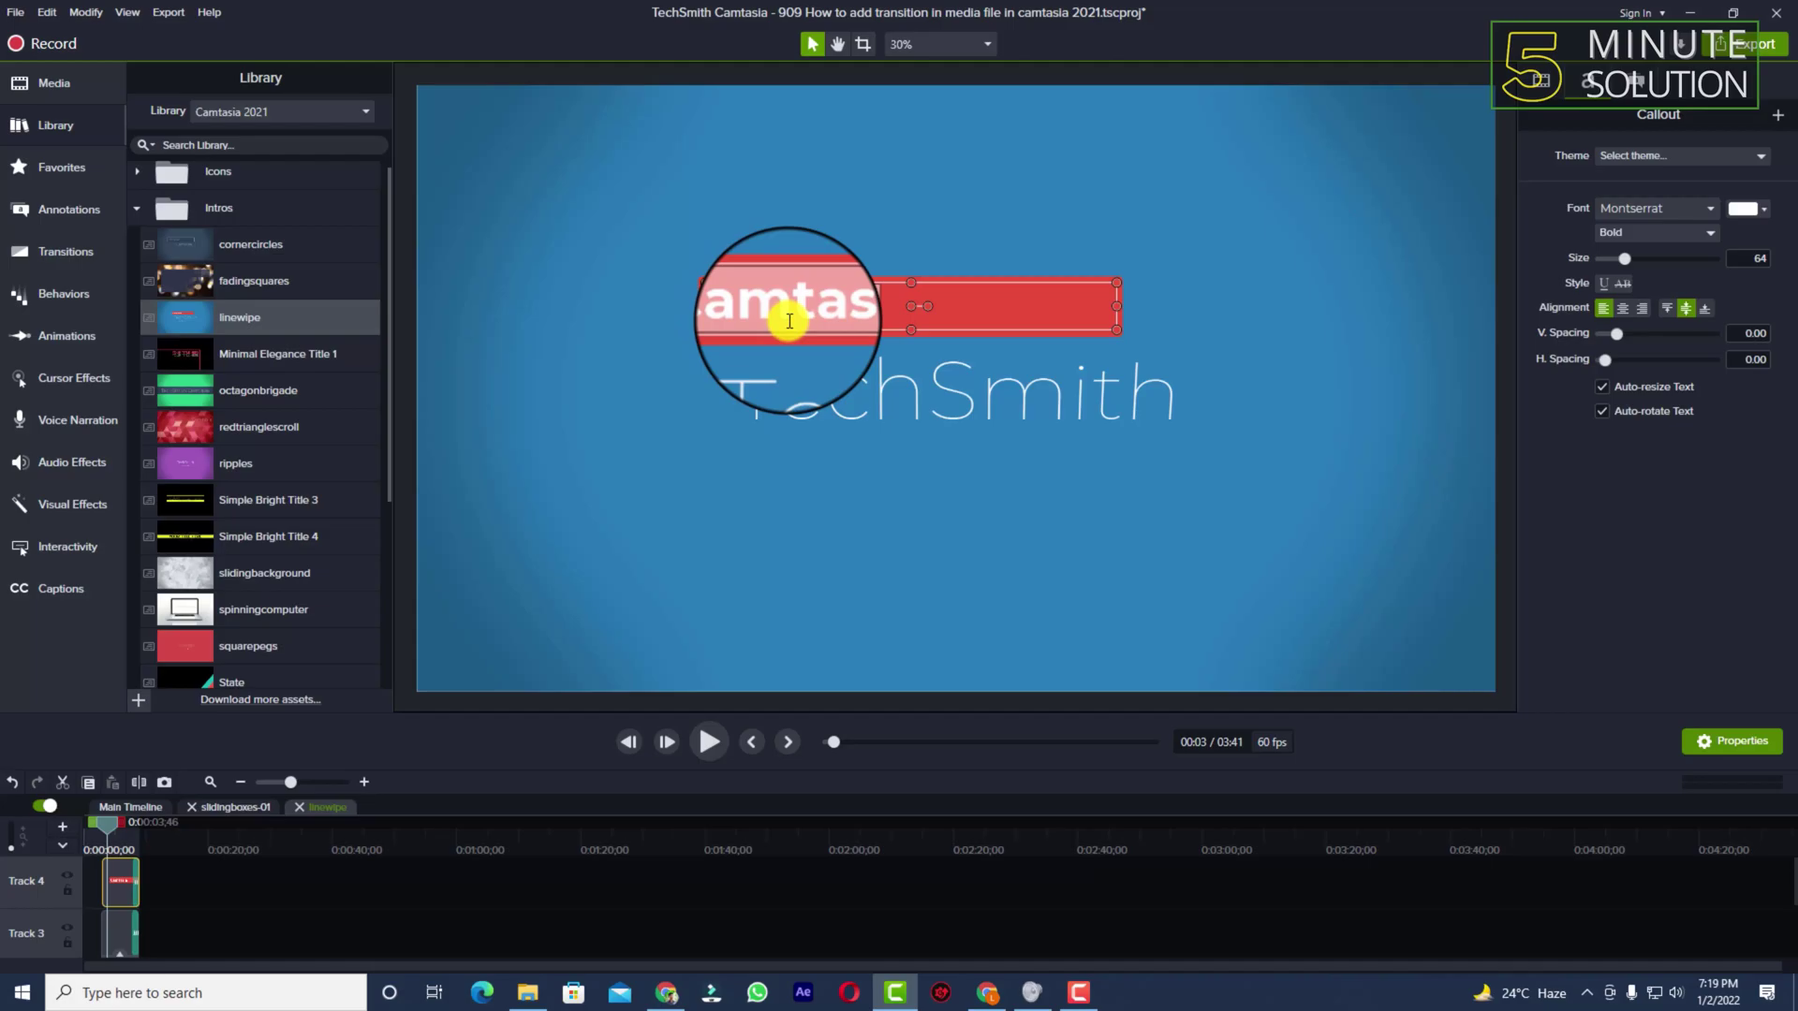
key(BackSpace)
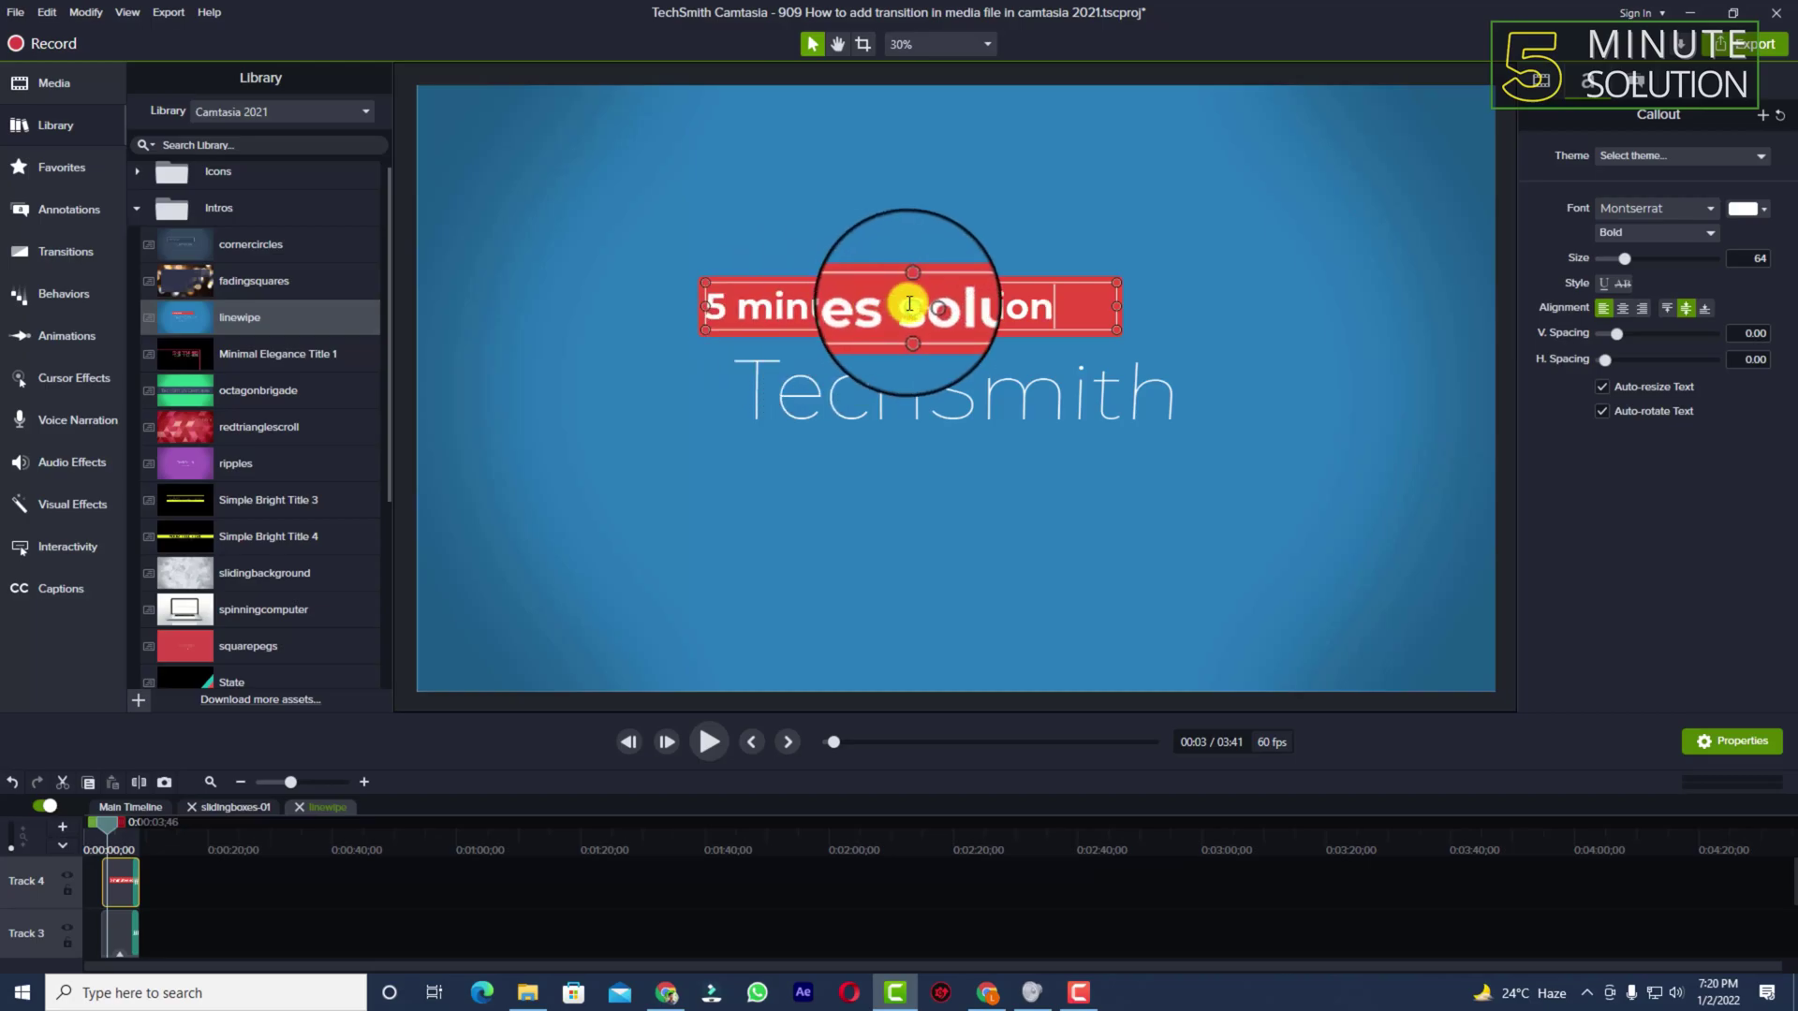
- Reposition the title box and trim its left and right sides to fit the new text
drag(909, 303, 906, 299)
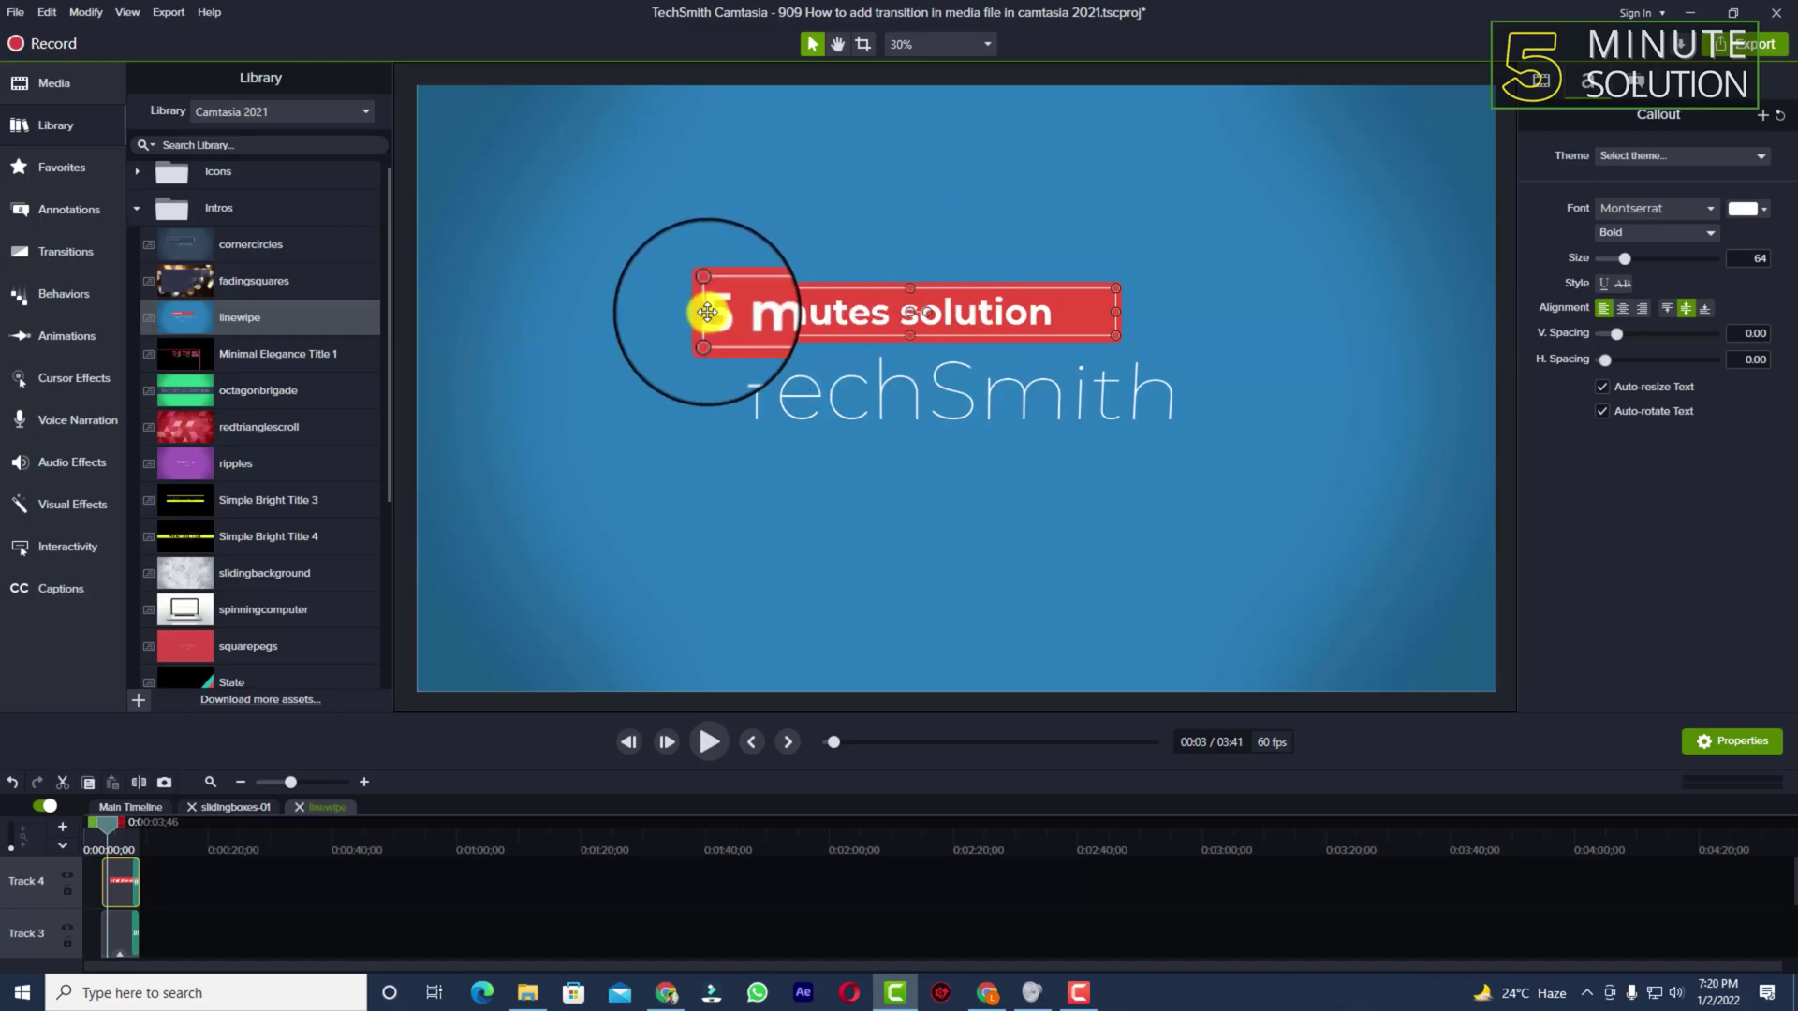
mouse_move(706, 309)
mouse_down()
mouse_move(740, 304)
mouse_move(710, 311)
mouse_up()
drag(1141, 313, 1061, 311)
- Replace the large TechSmith title text with '5MS', correcting typos along the way
click(936, 427)
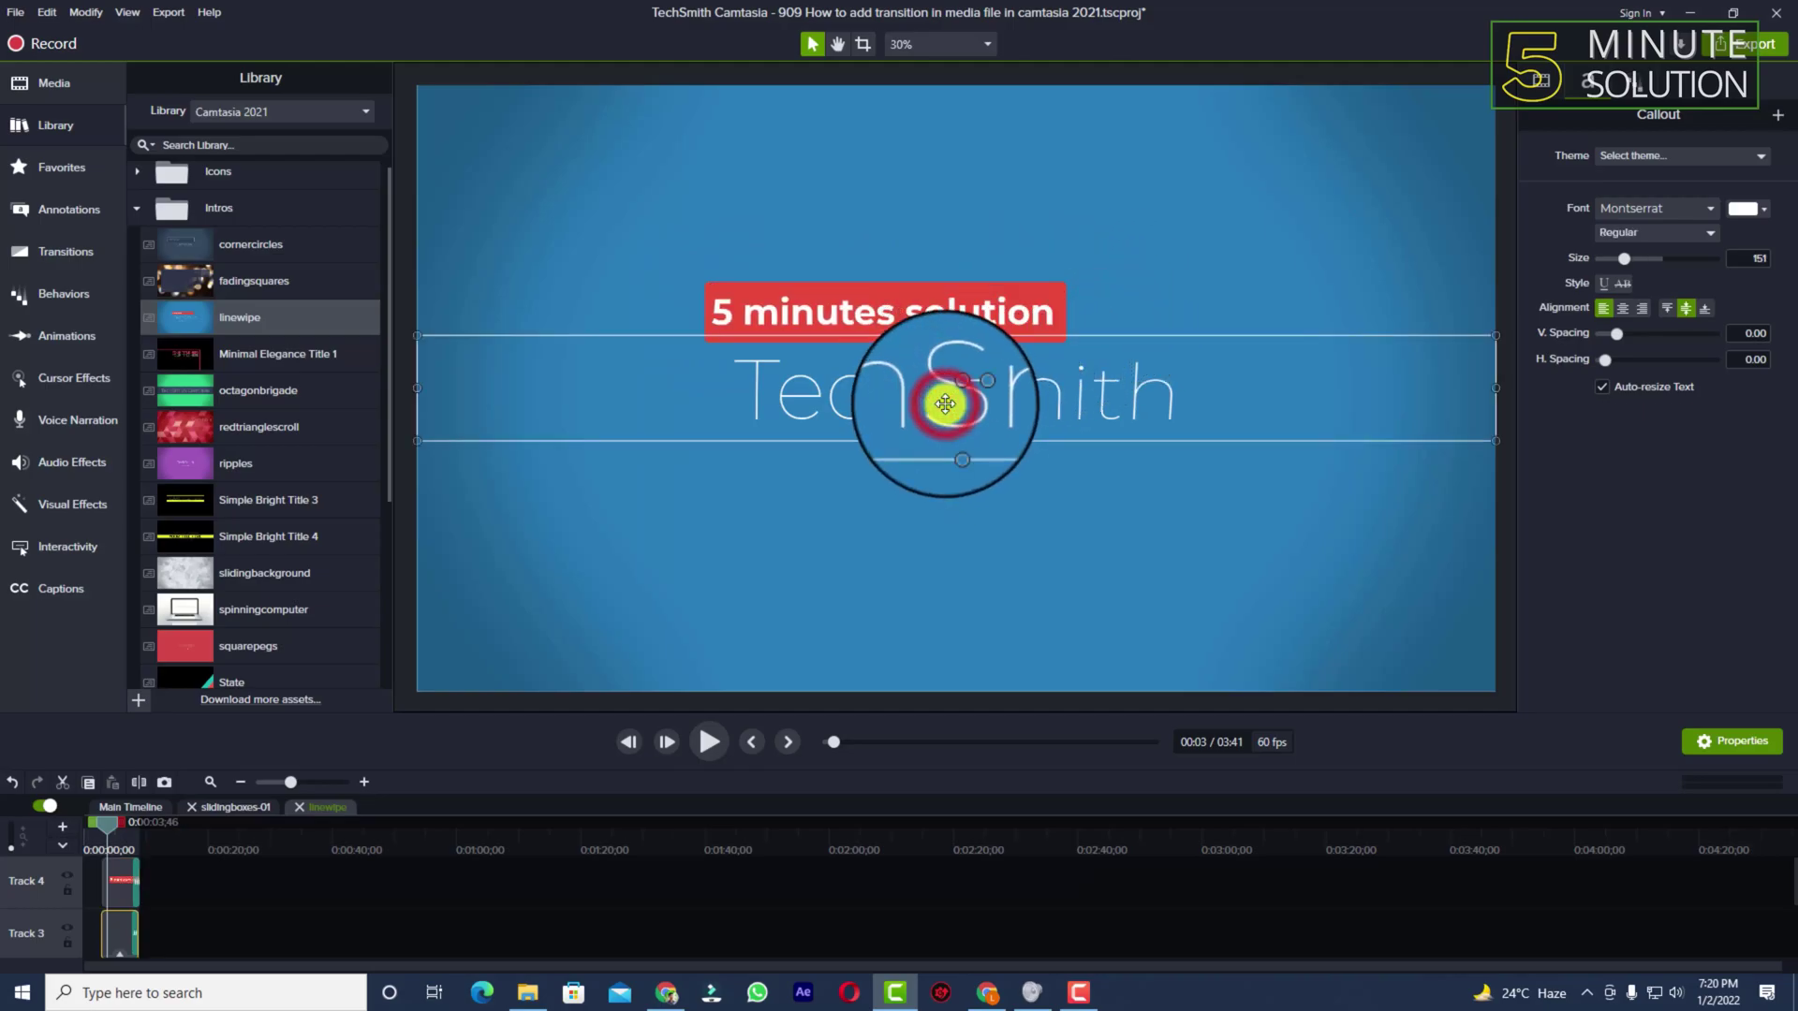
double_click(891, 407)
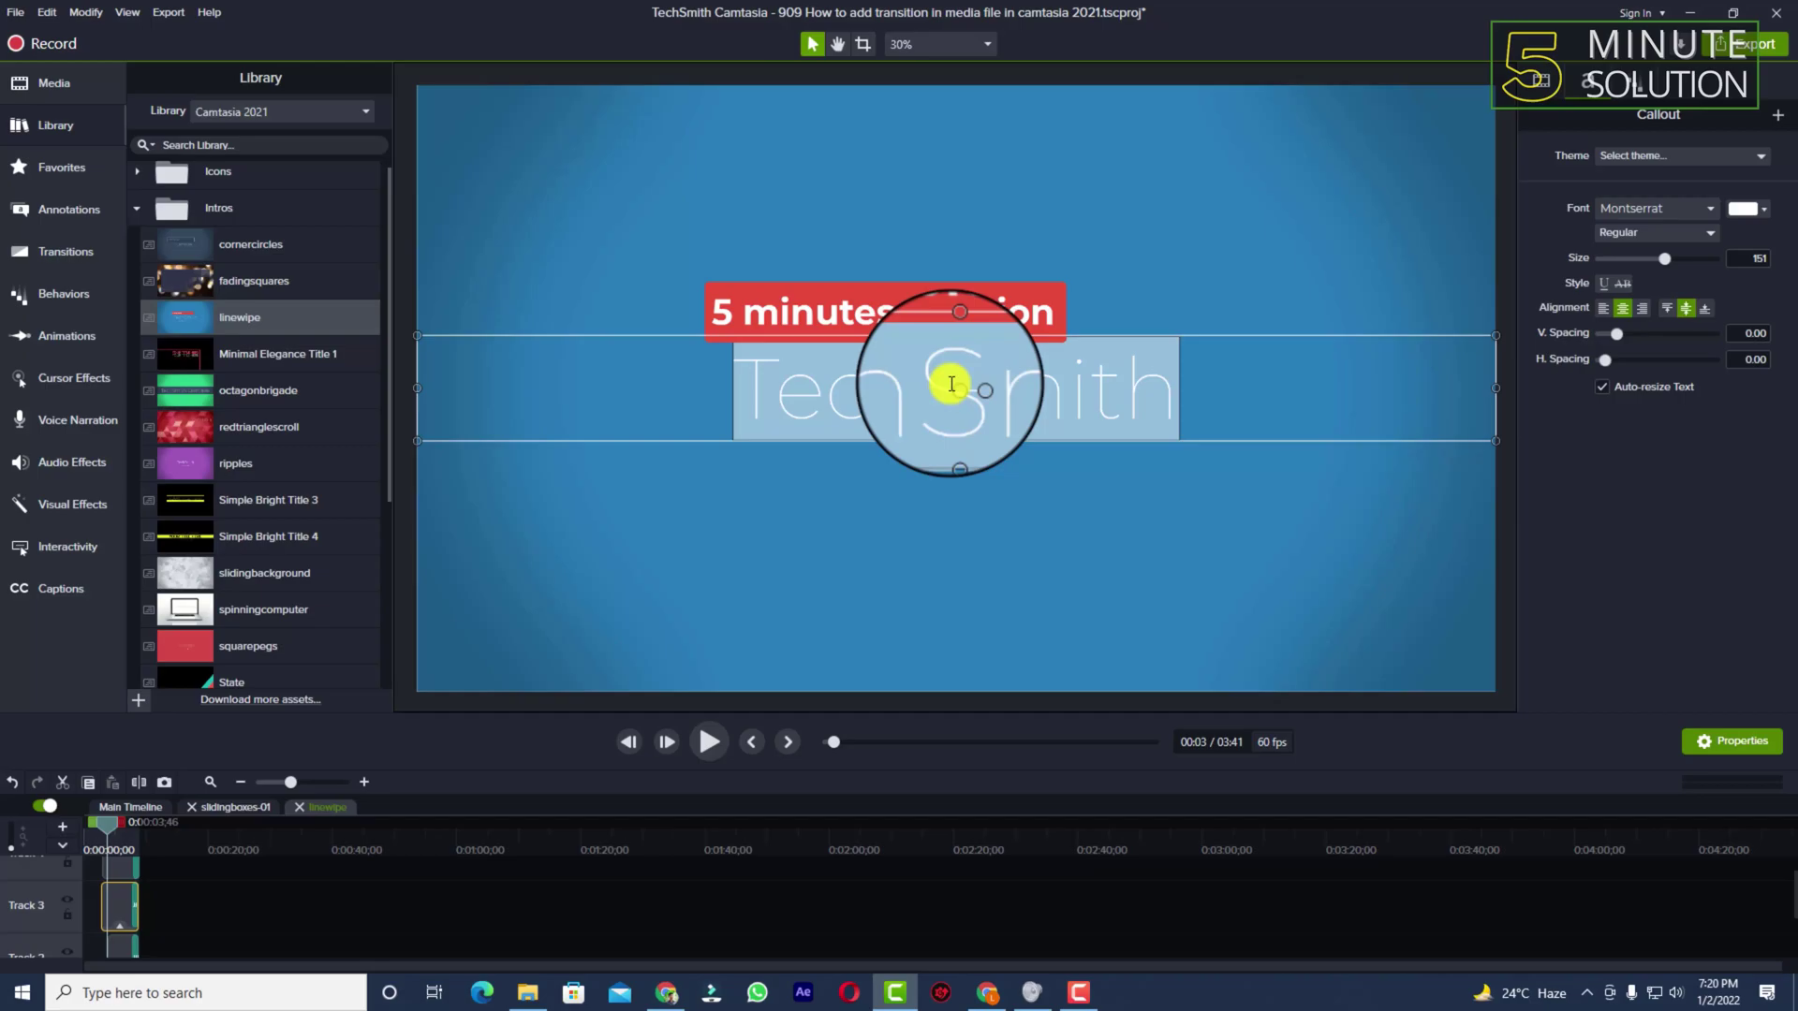
text(5m)
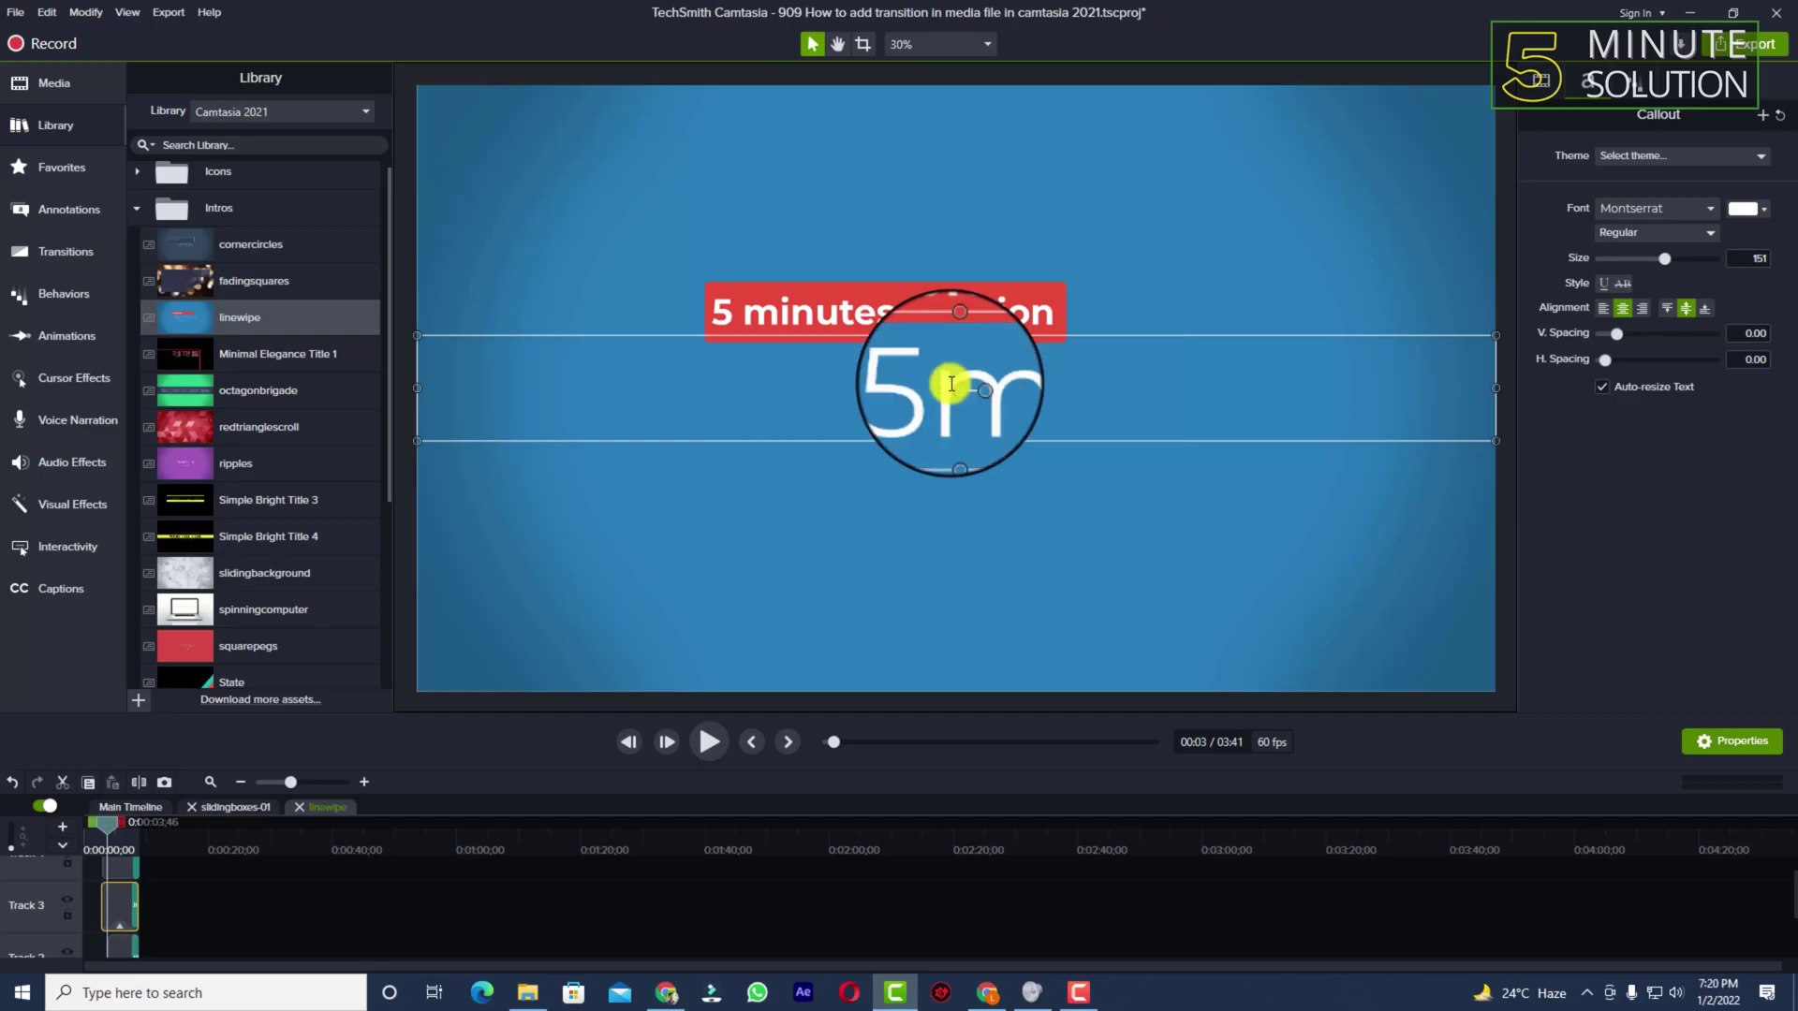
key(BackSpace)
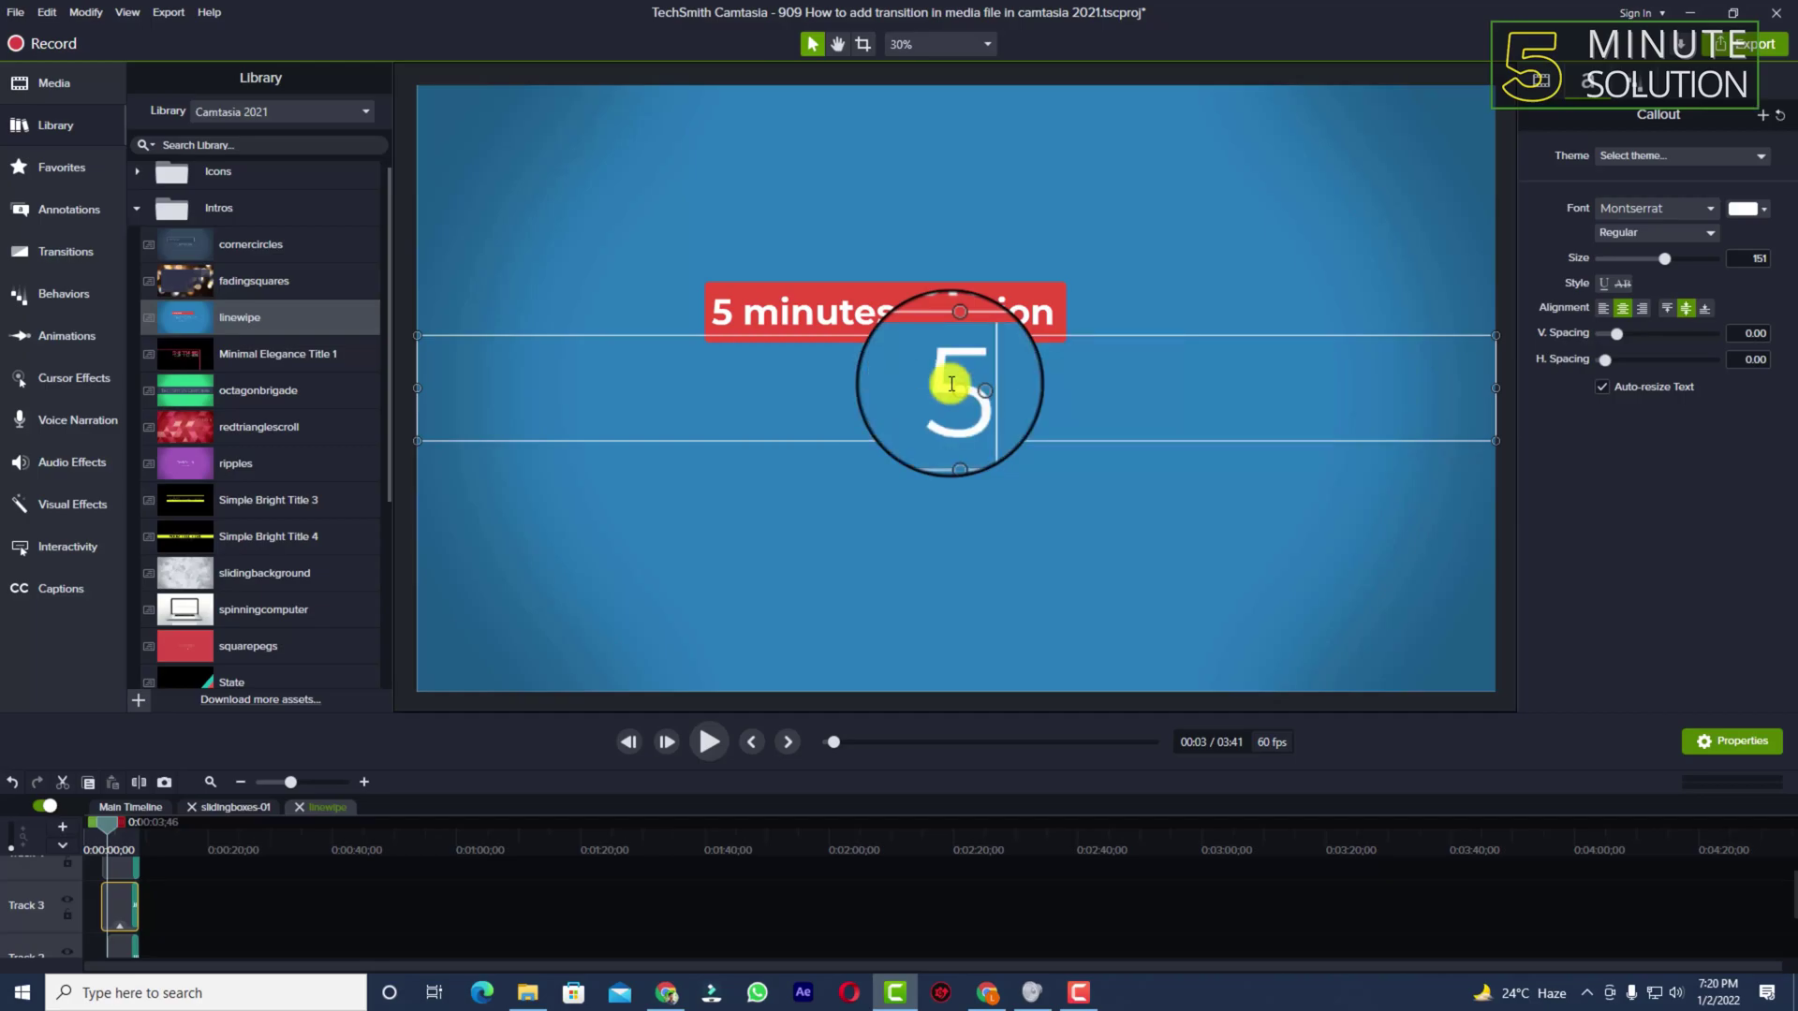
text(MA)
key(BackSpace)
text(S)
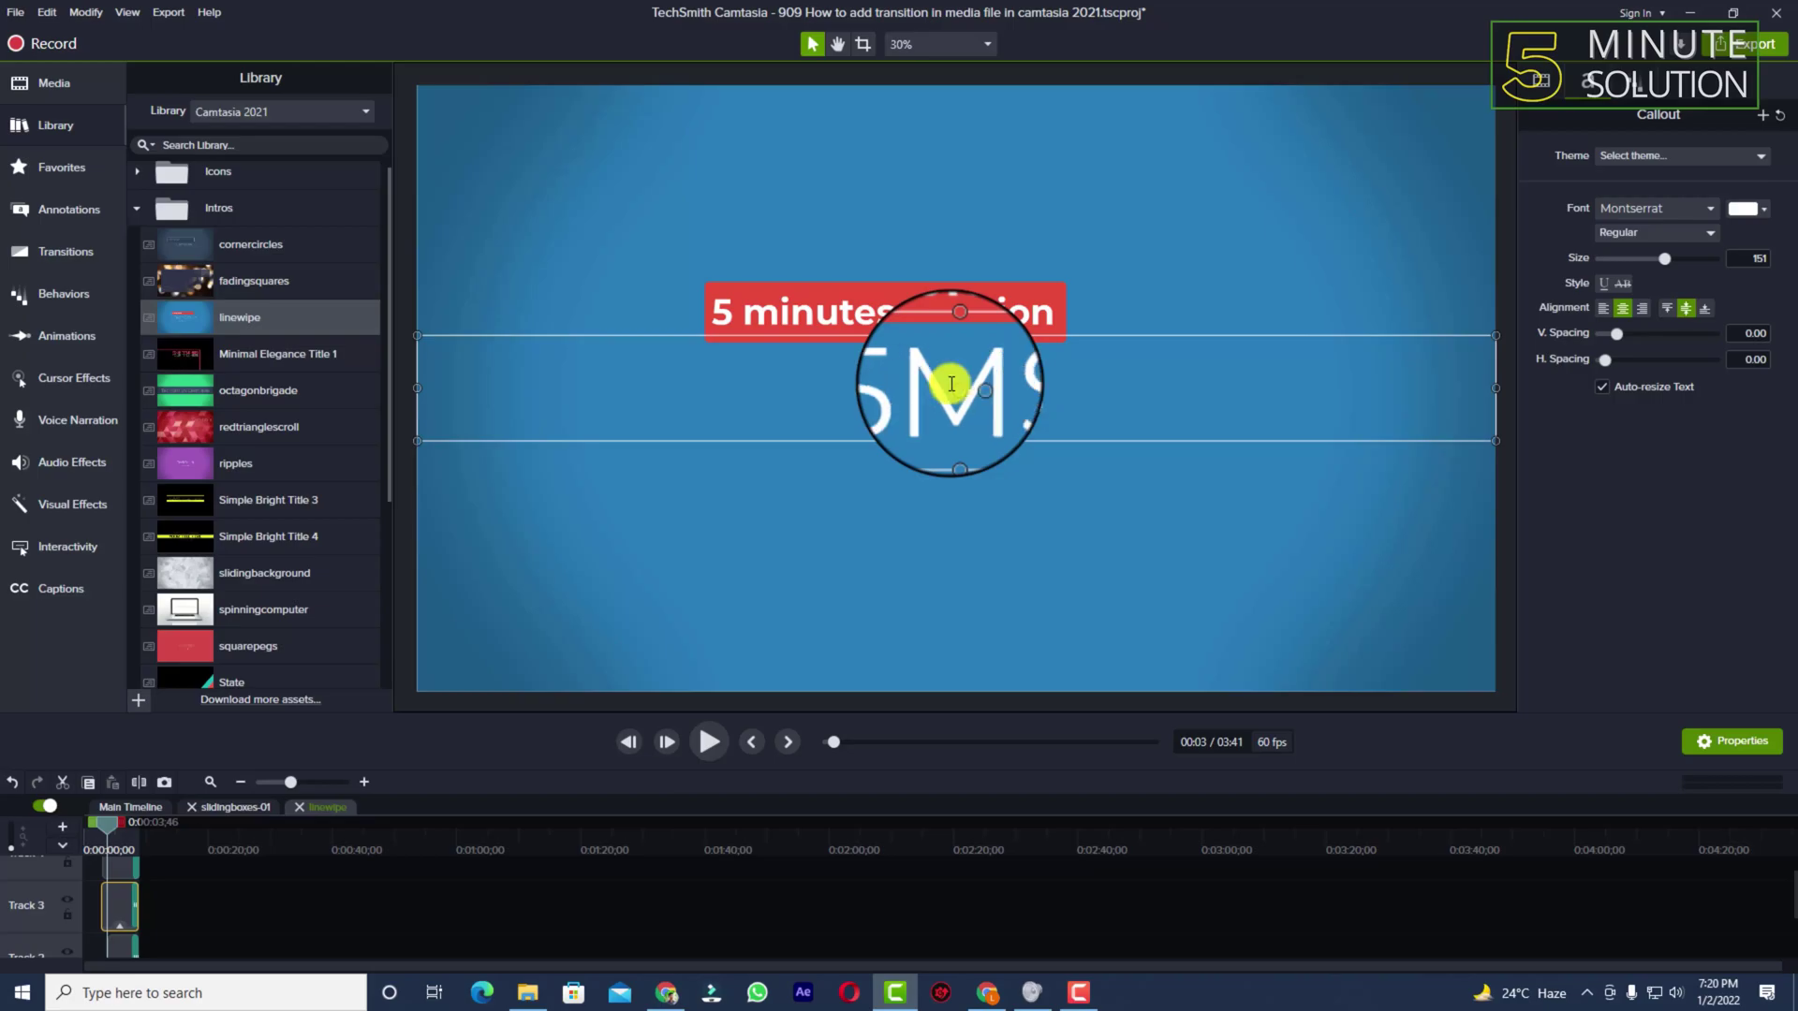
- Return to the main timeline, rewind to 0:00, and play the intro, pausing around 6 seconds
click(181, 875)
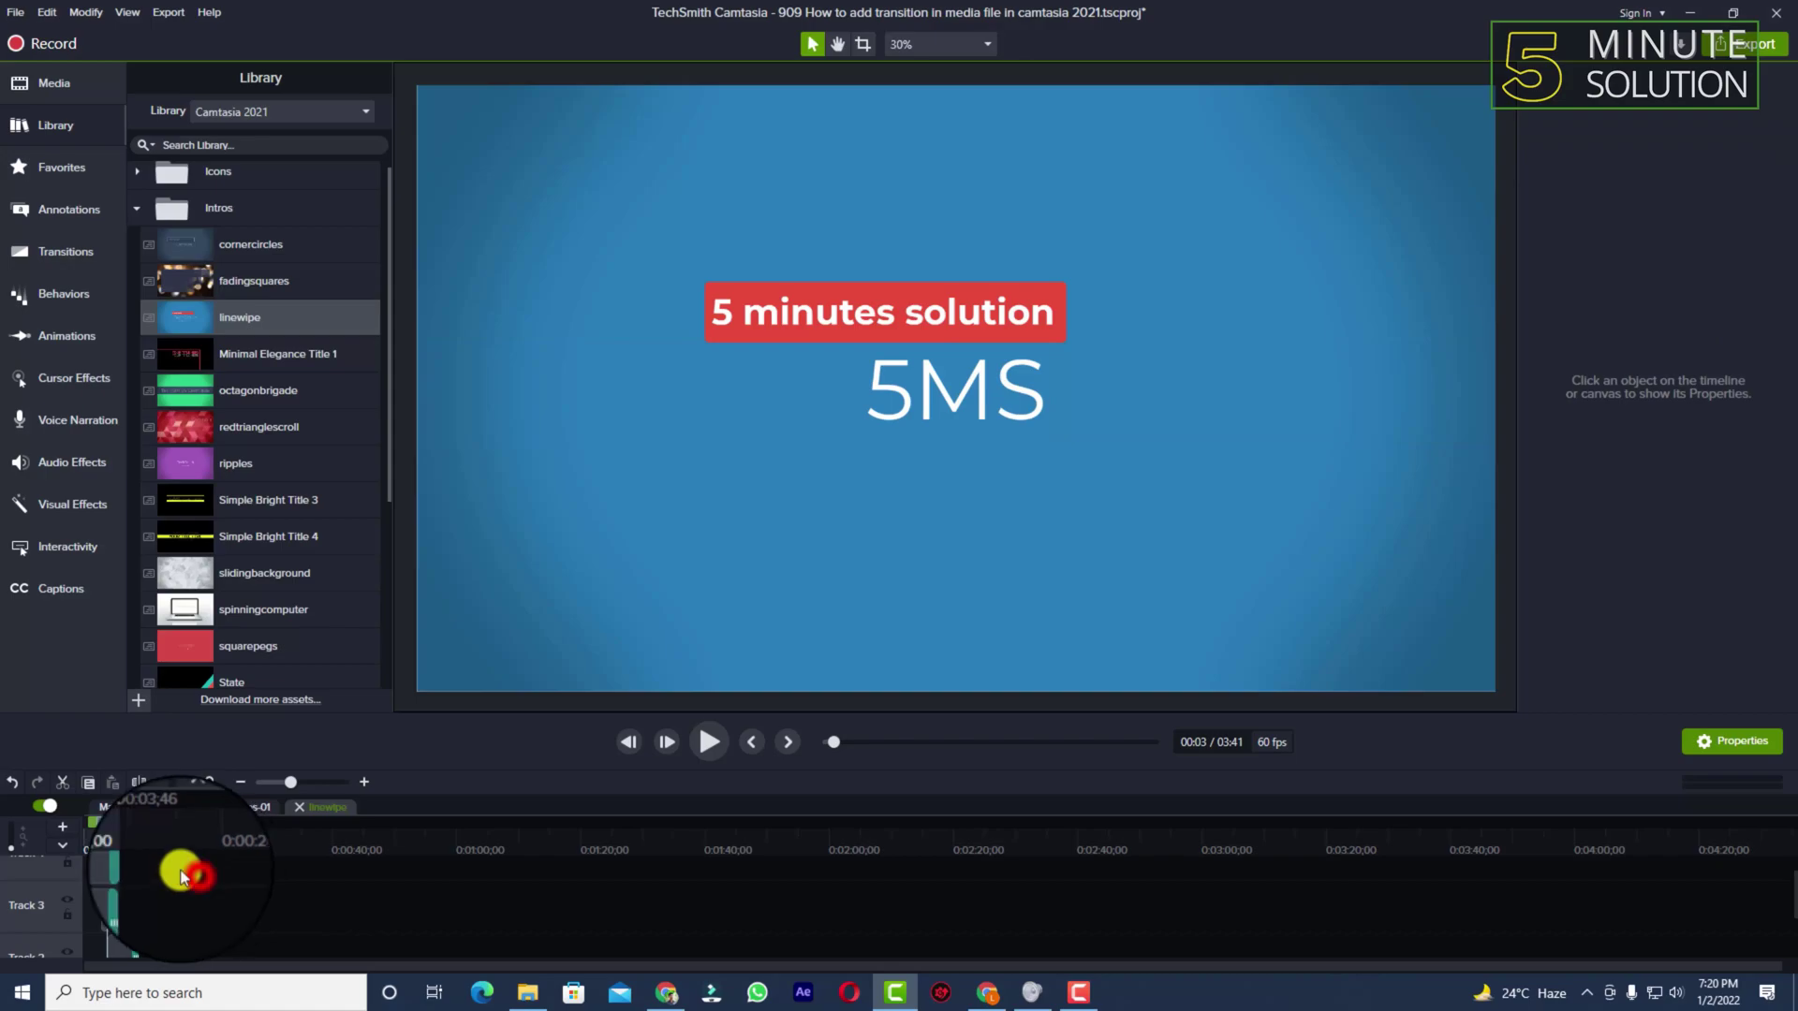
click(91, 848)
click(142, 807)
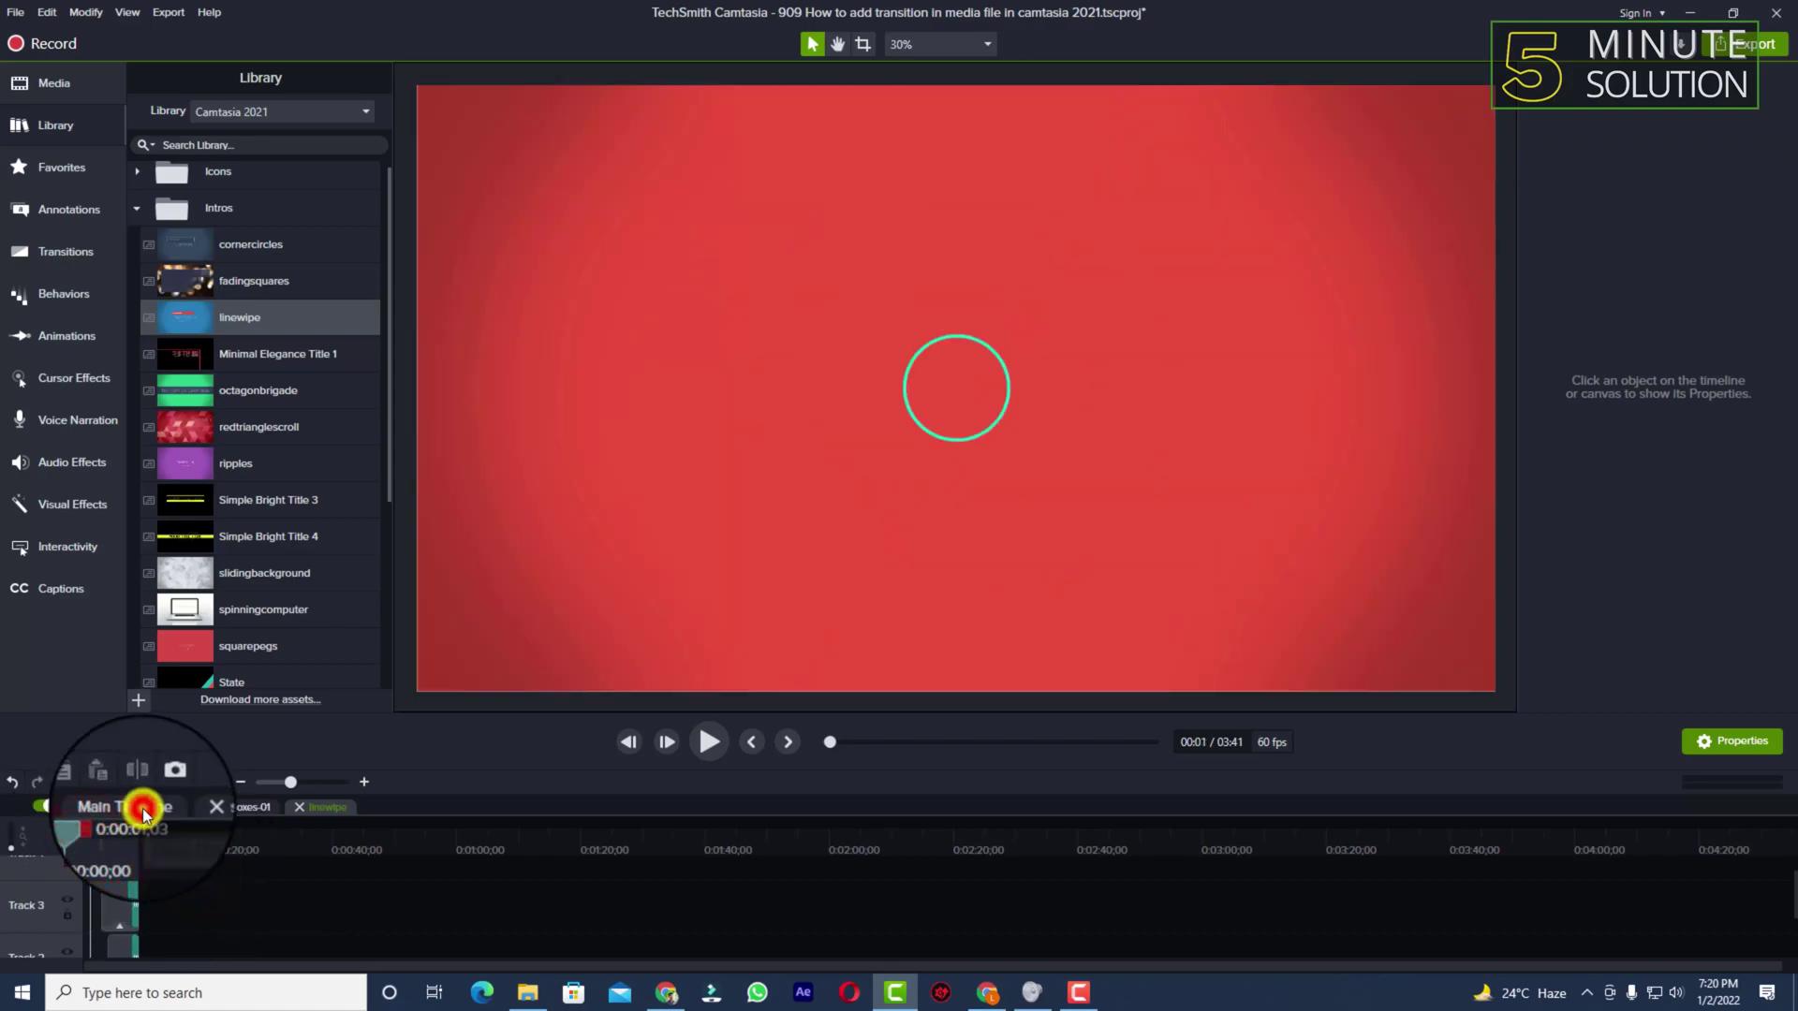
click(86, 833)
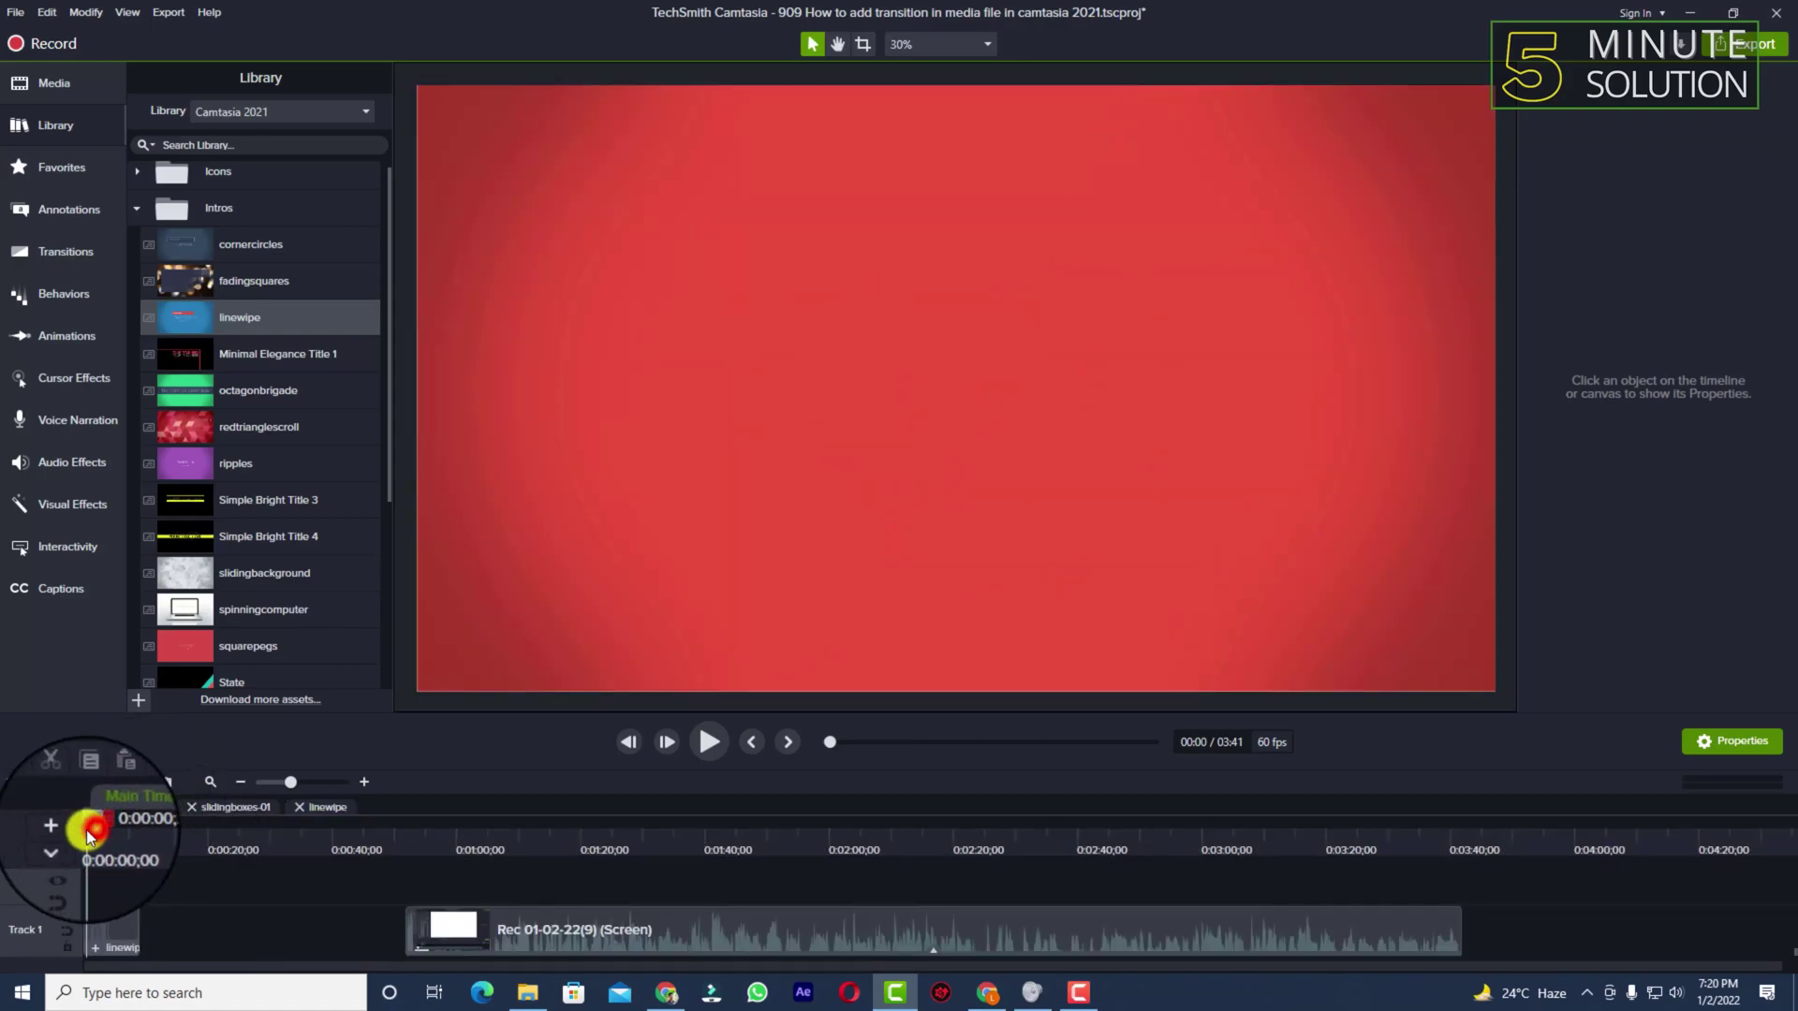
click(708, 742)
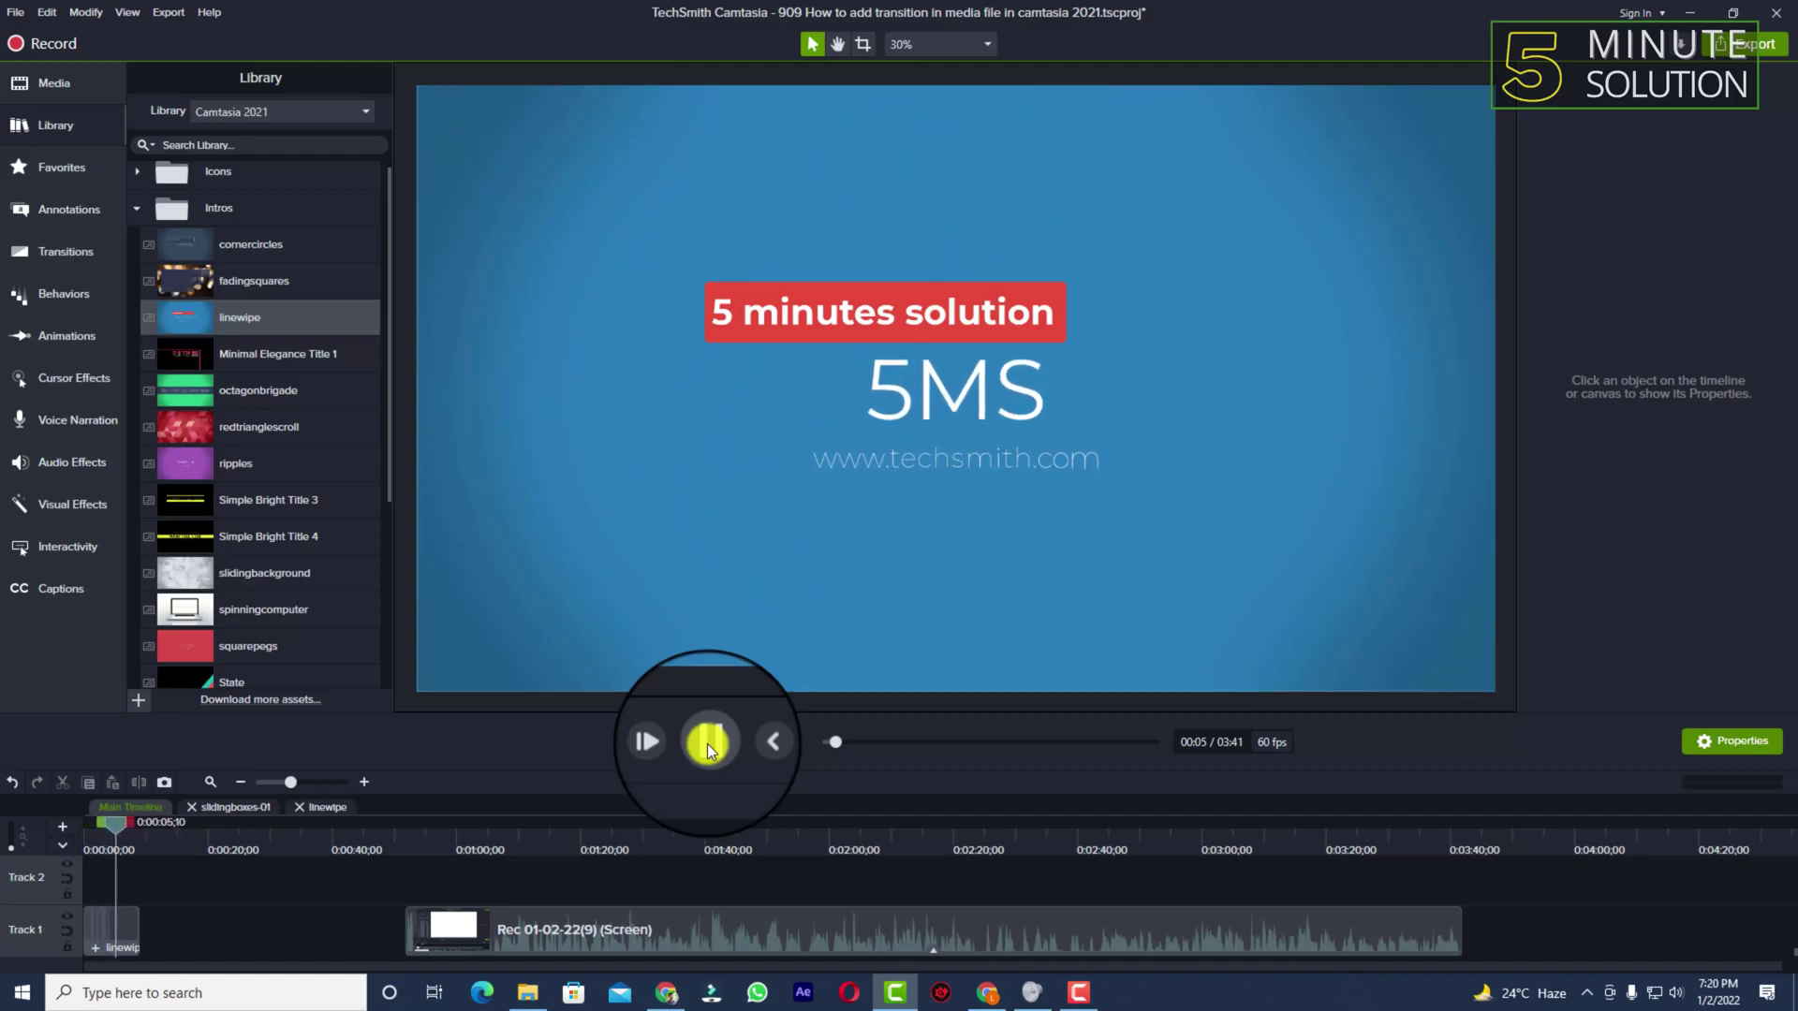
click(708, 745)
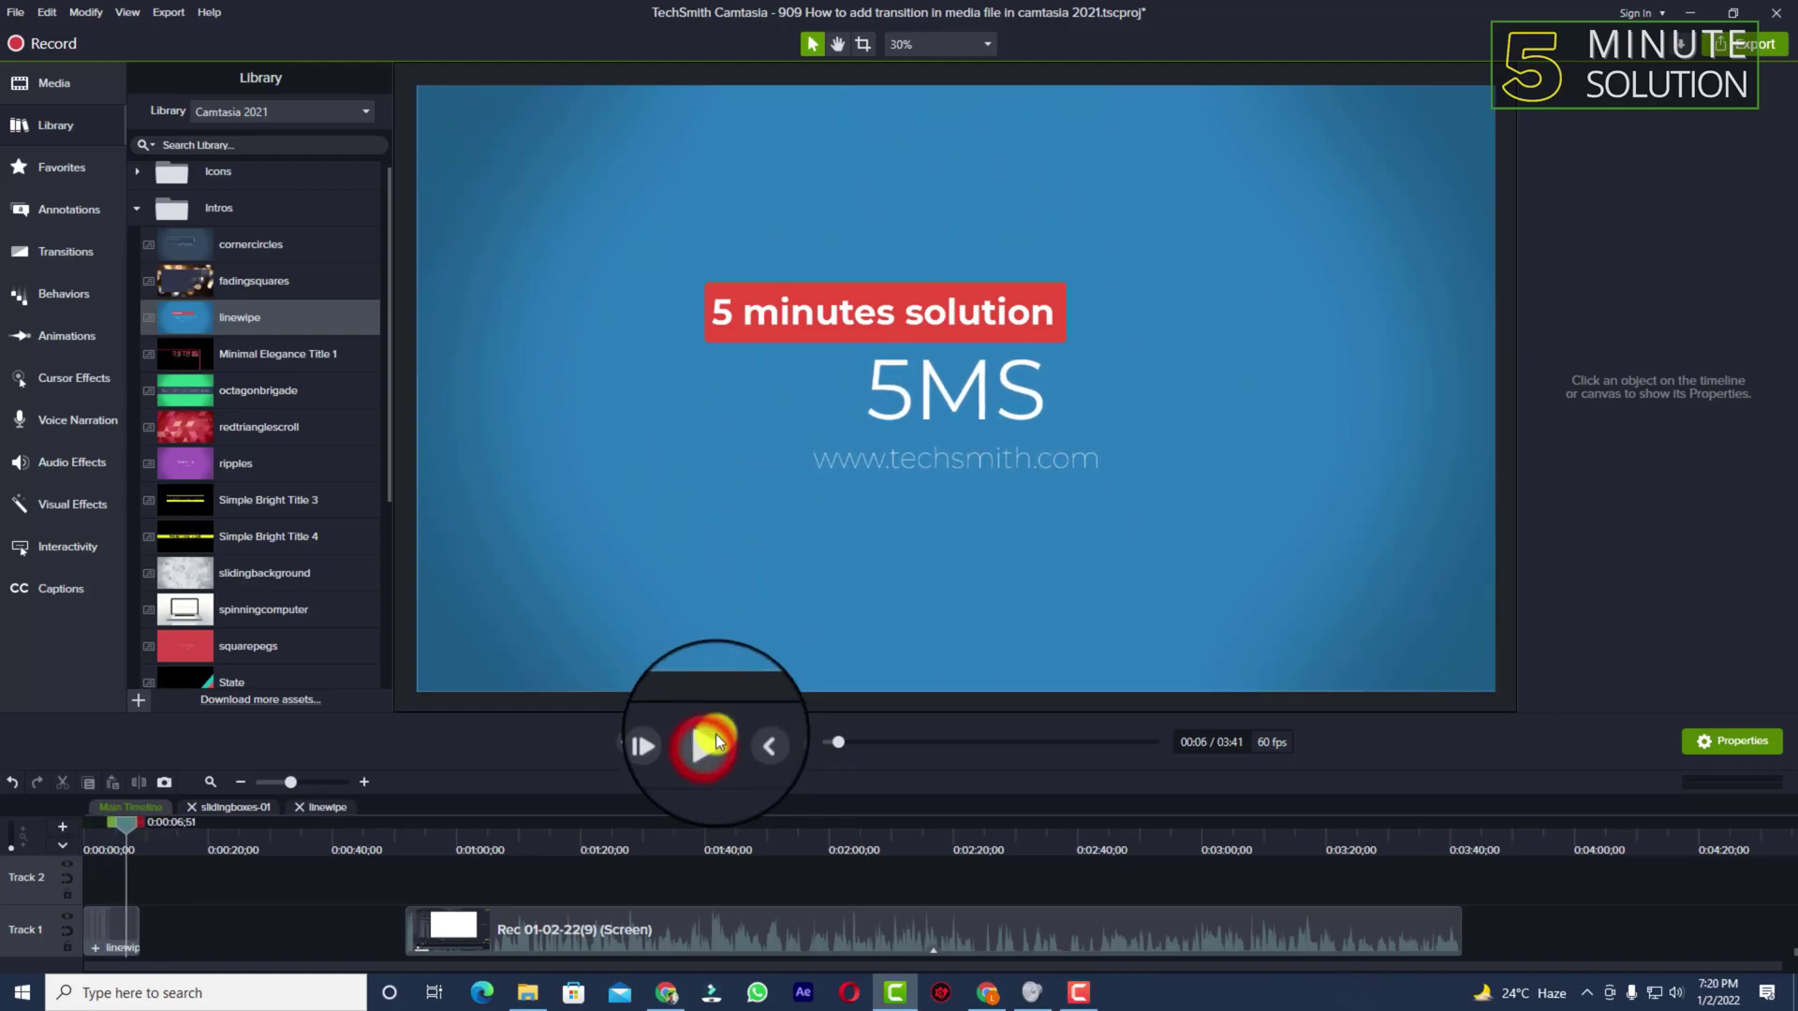
click(946, 467)
double_click(946, 464)
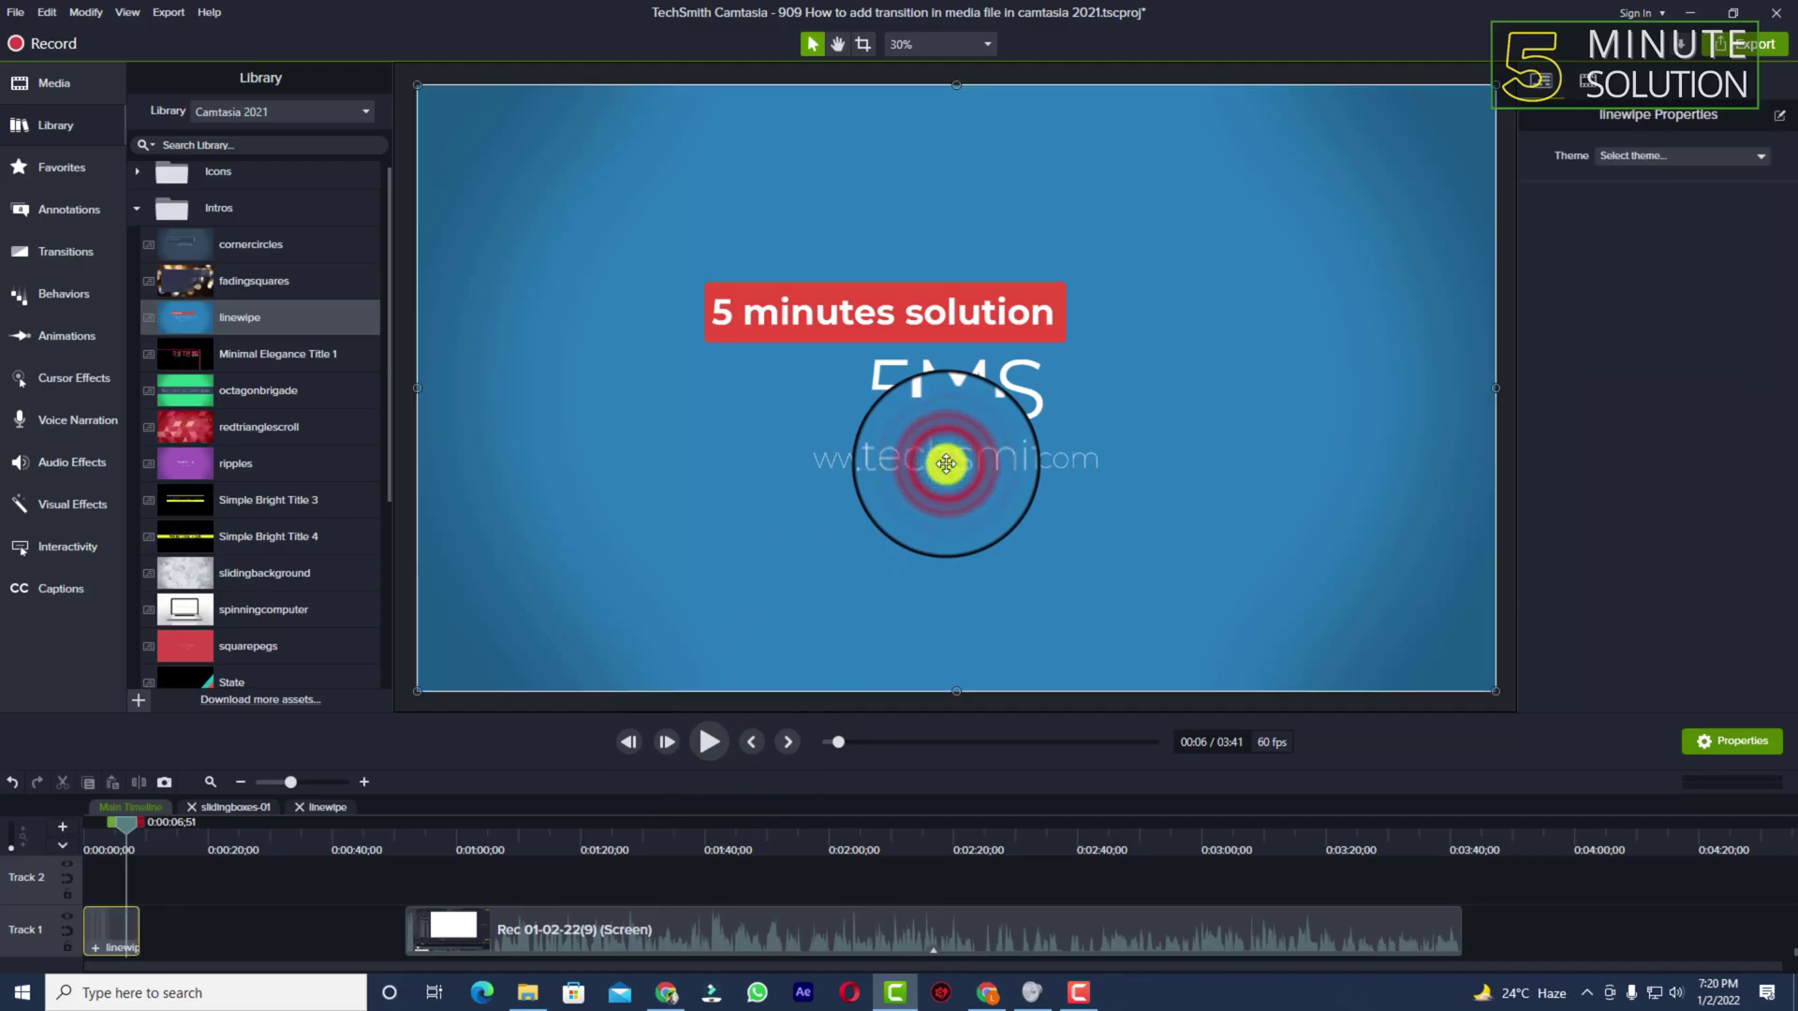
double_click(946, 464)
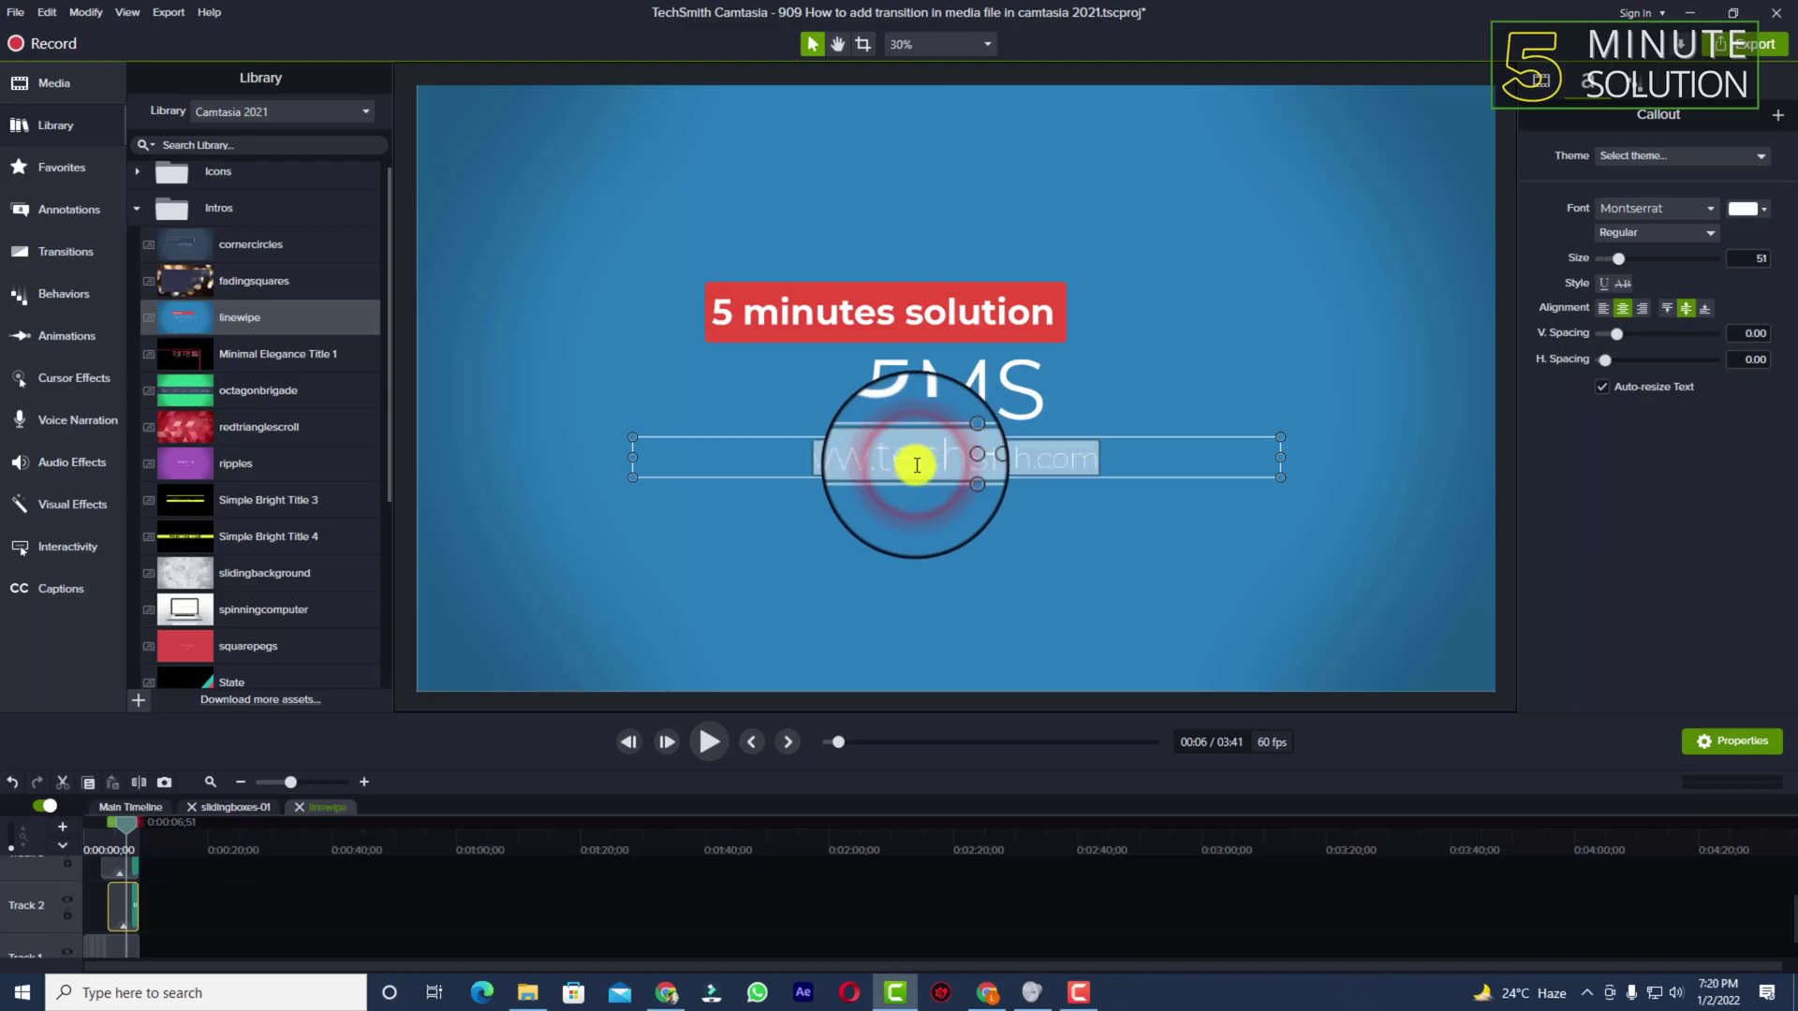
click(1043, 468)
drag(1115, 457, 690, 487)
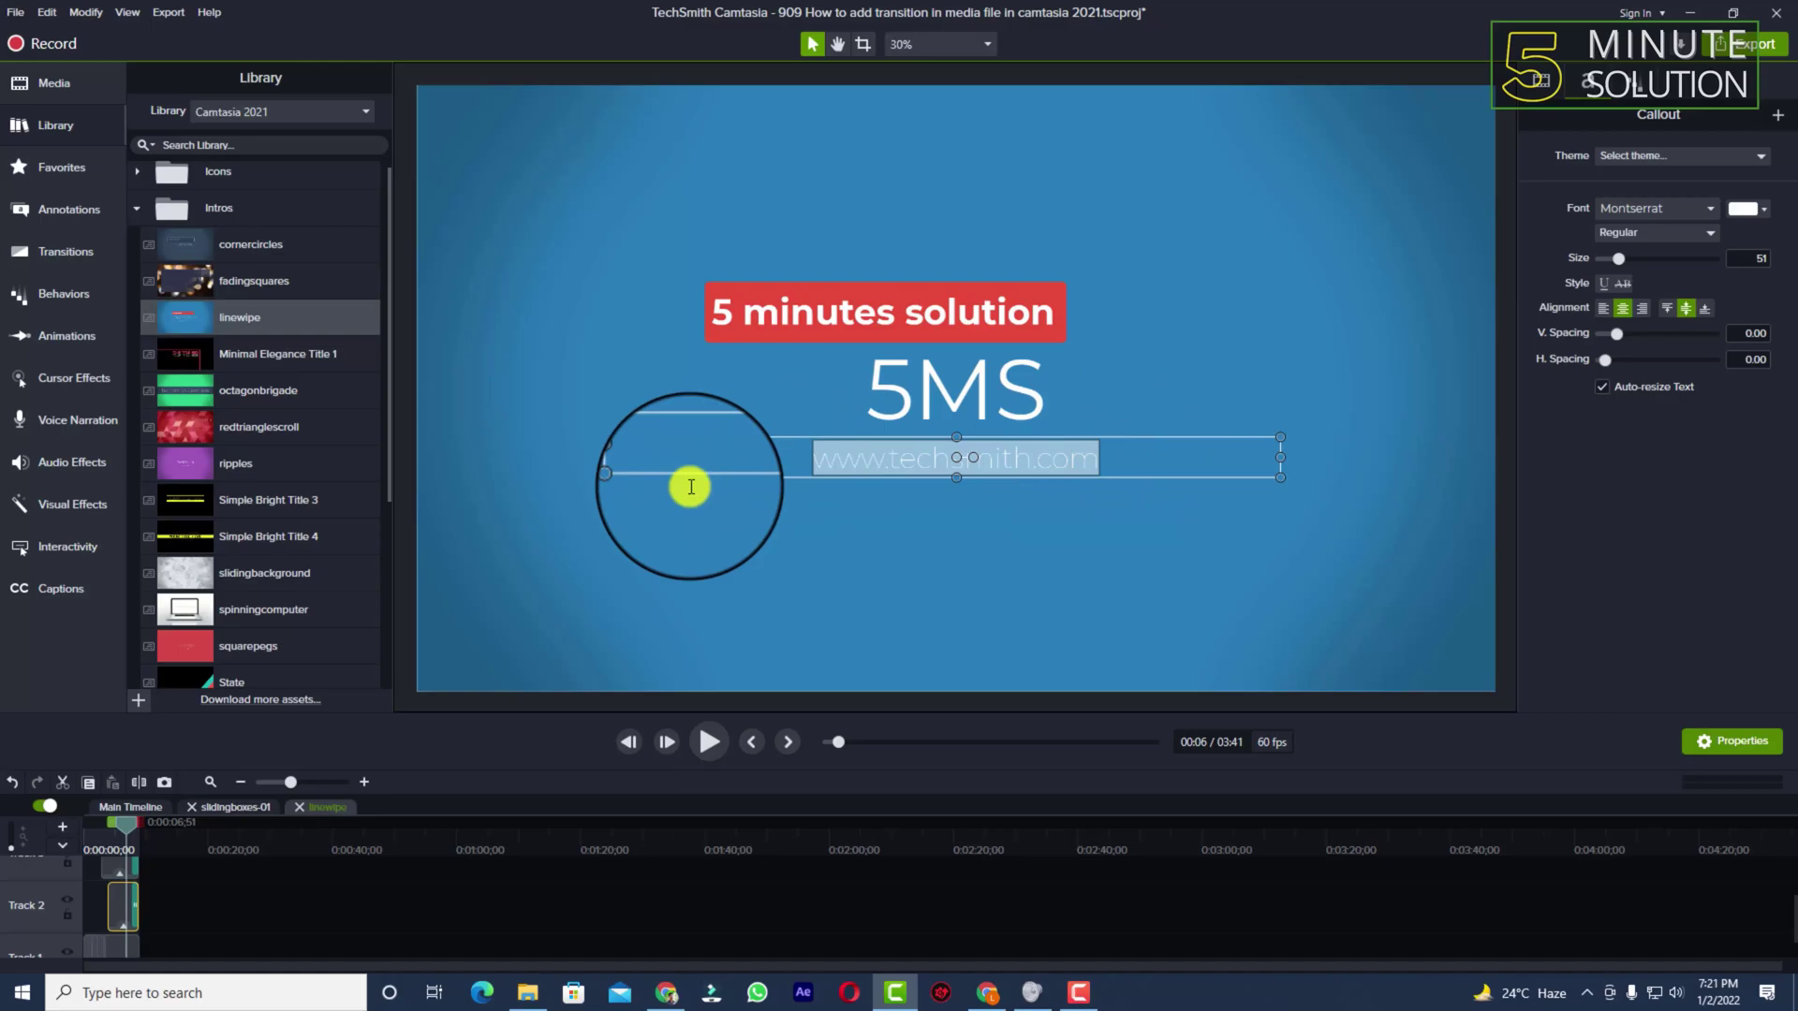
key(Delete)
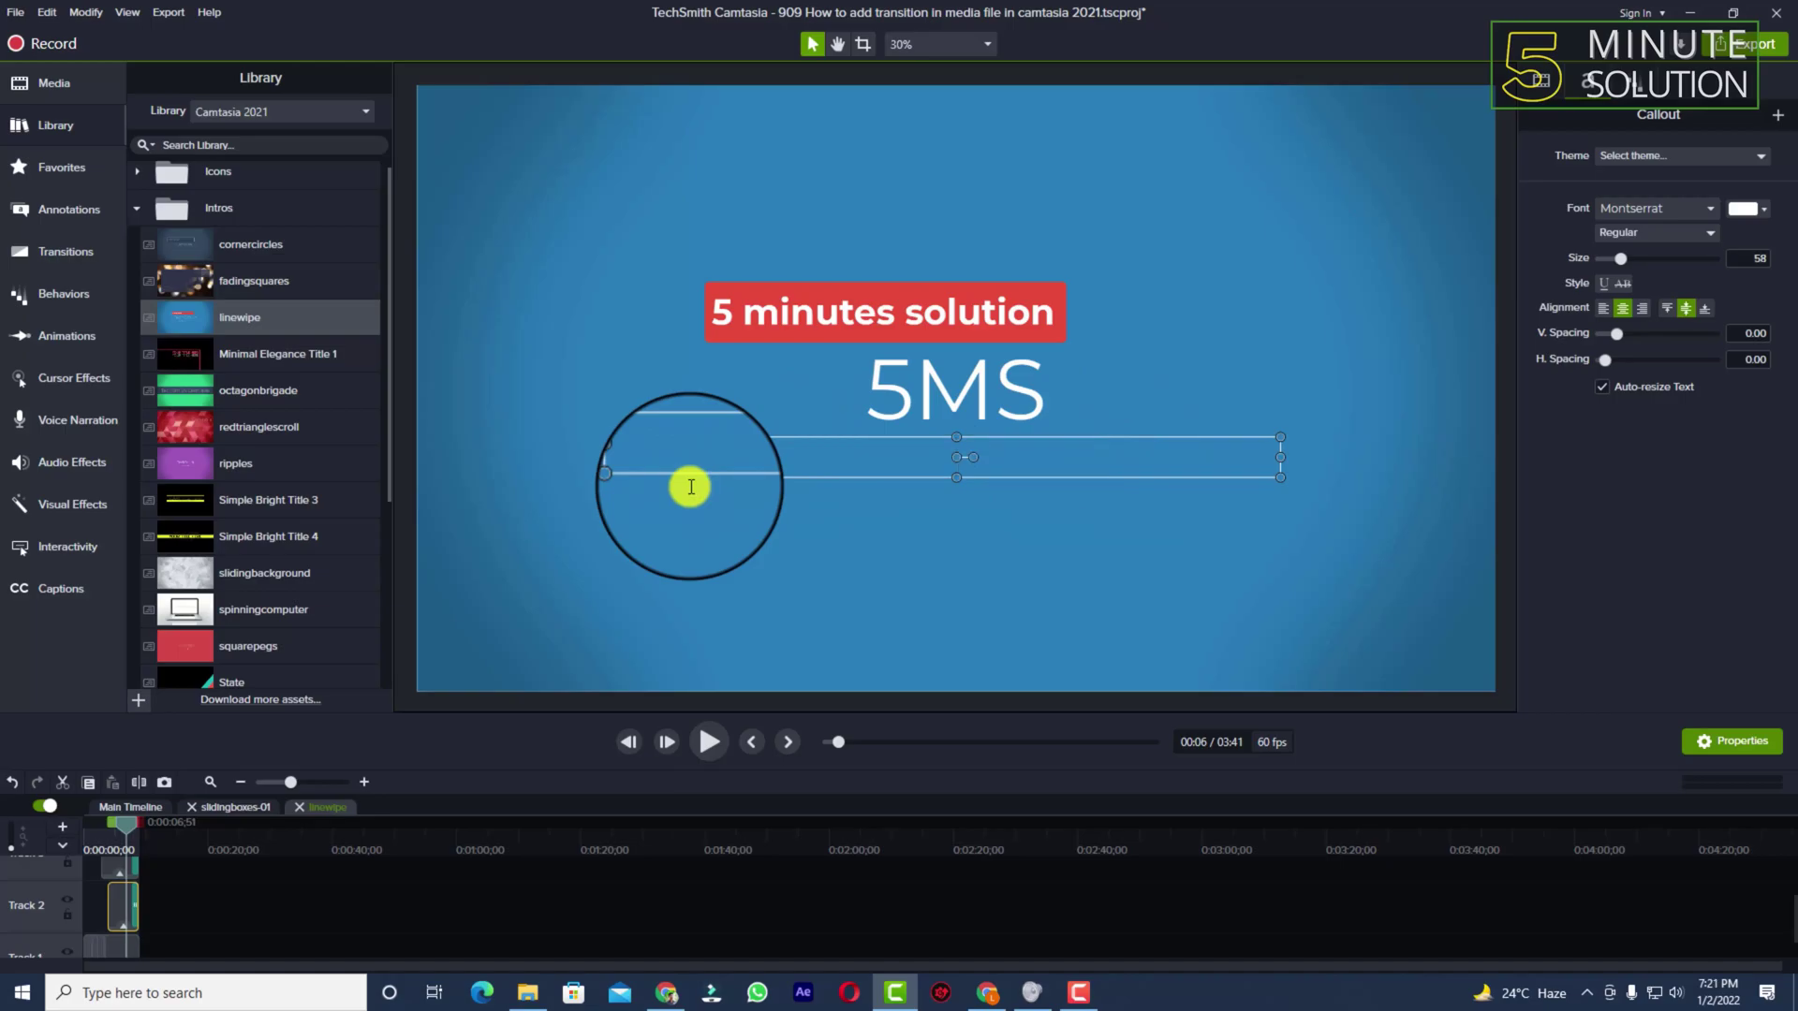
click(807, 491)
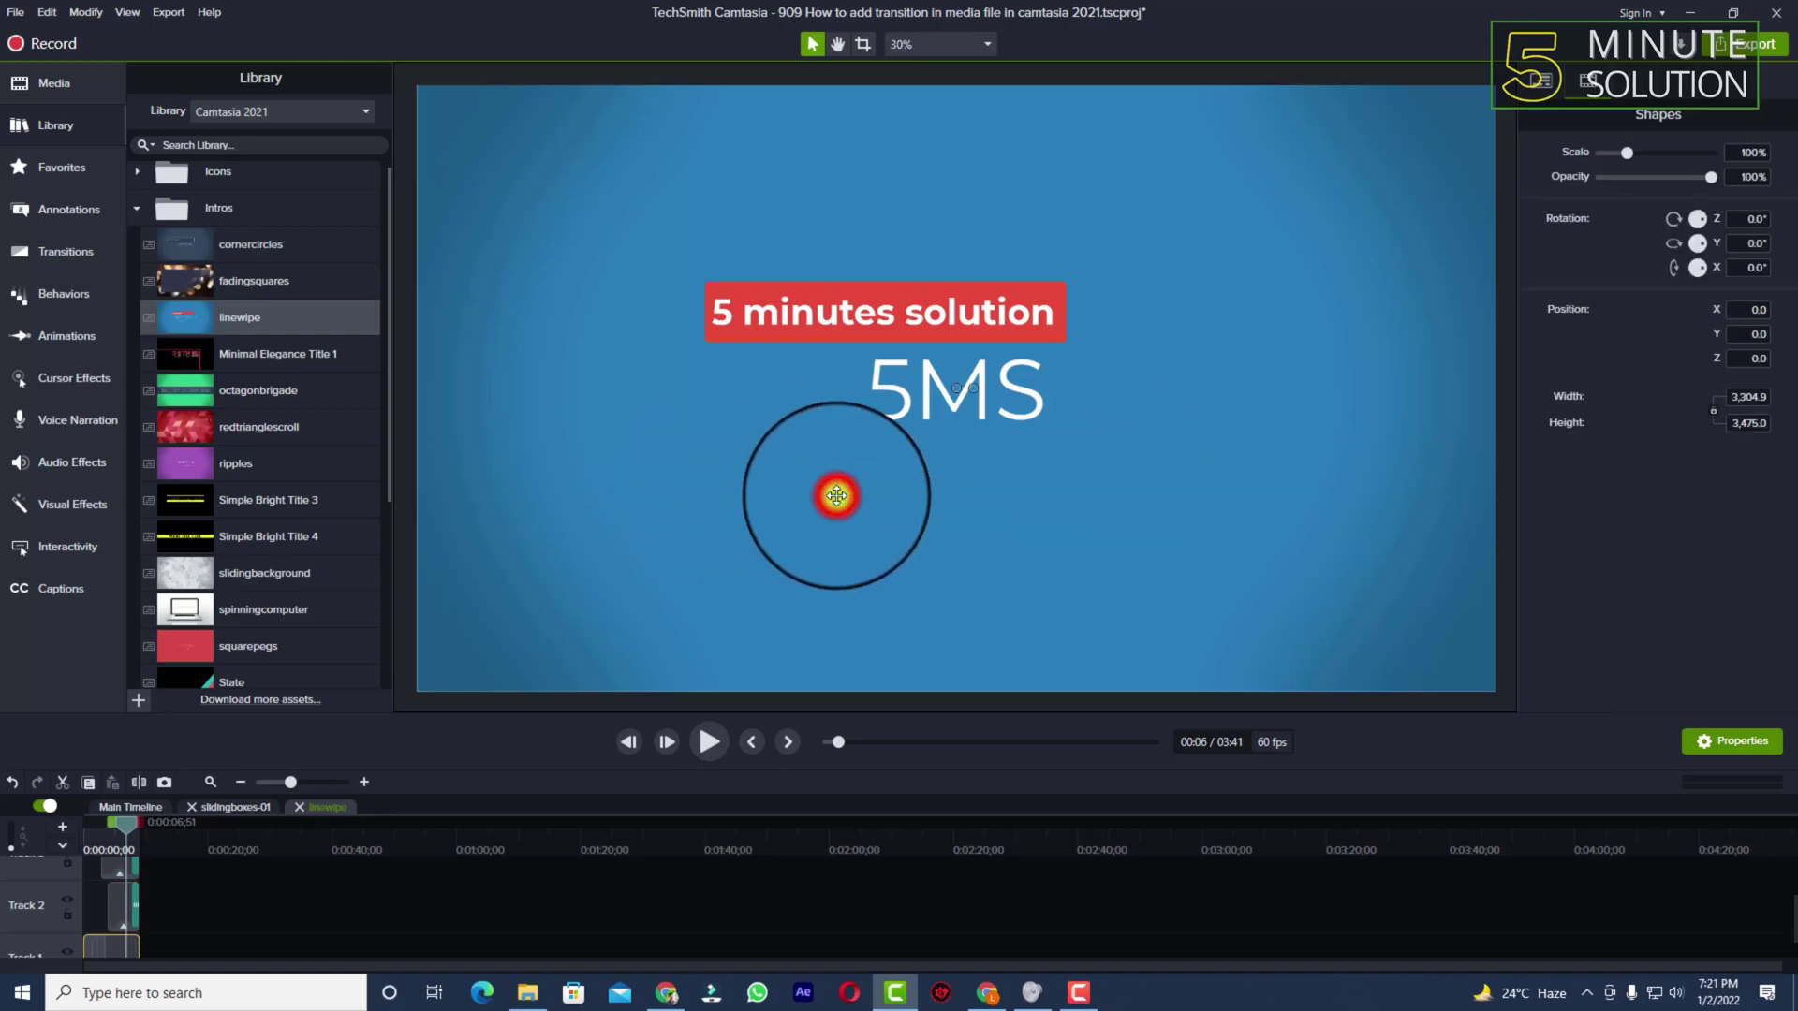
click(137, 806)
- Move the Rec 01-02-22(9) clip on Track 1 so it begins right after the linewipe intro
scroll(380, 918, up, 5)
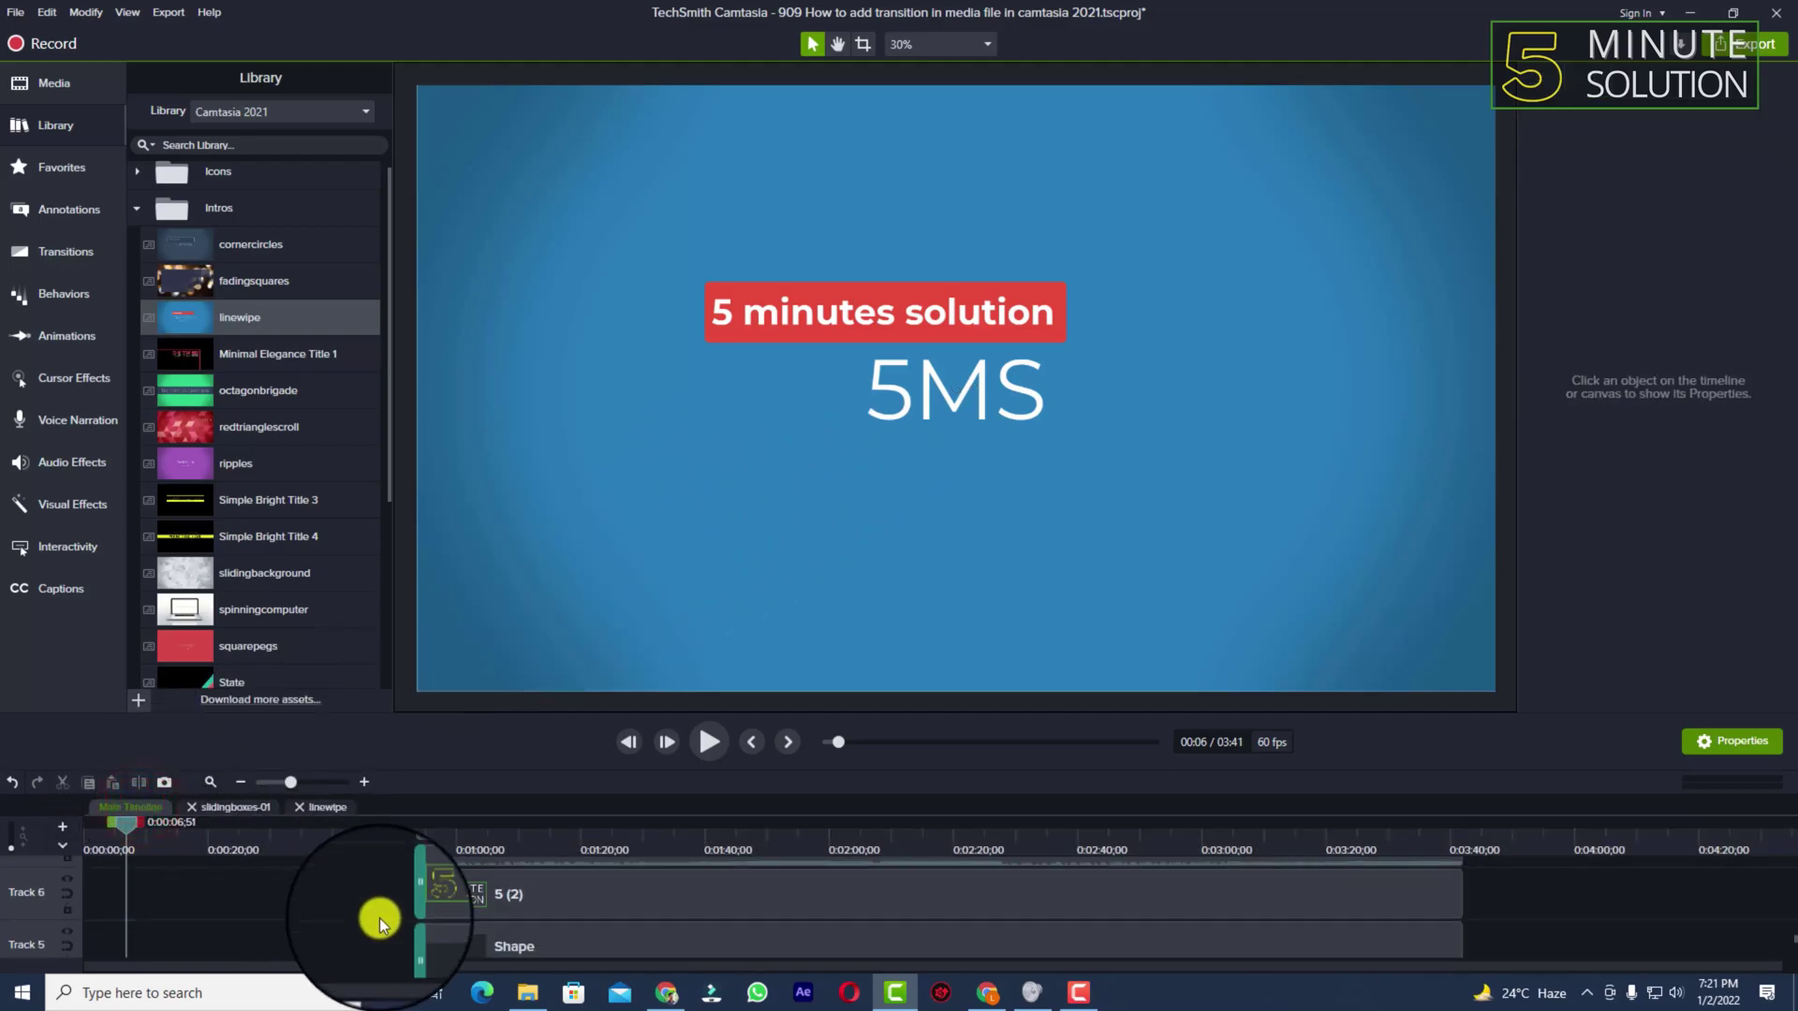
scroll(382, 899, down, 5)
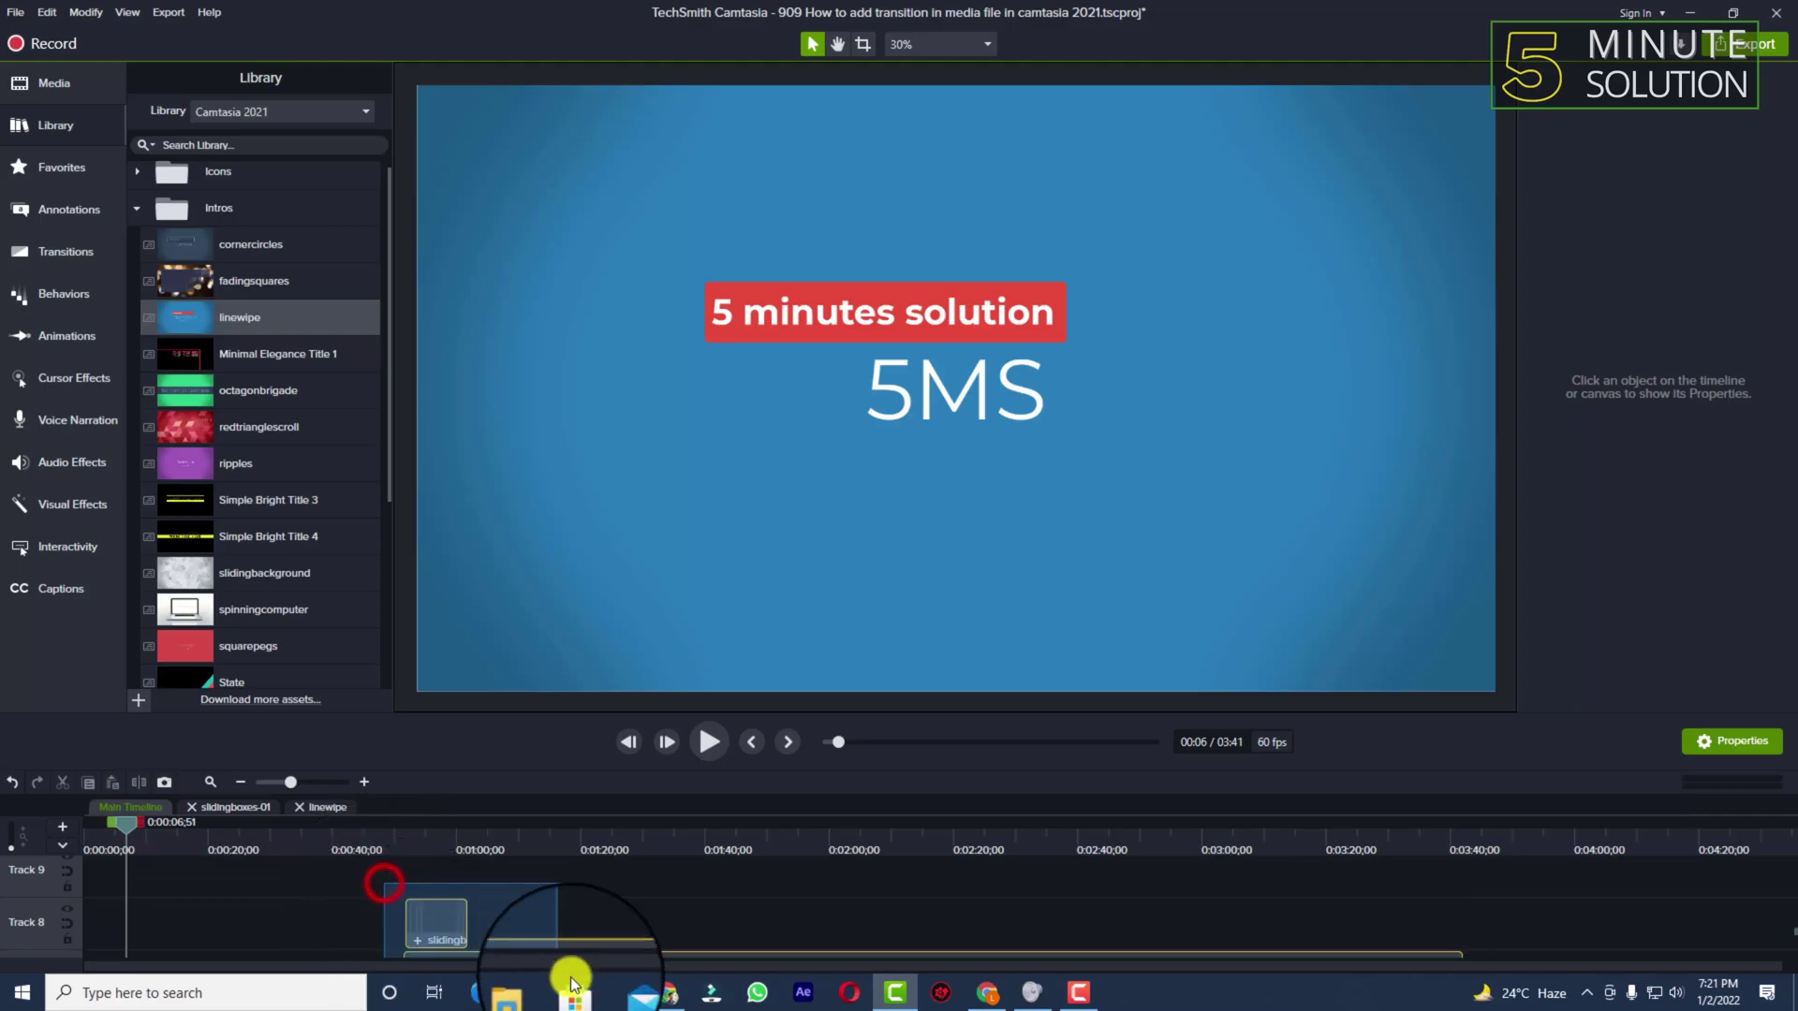
click(599, 937)
drag(614, 962, 298, 946)
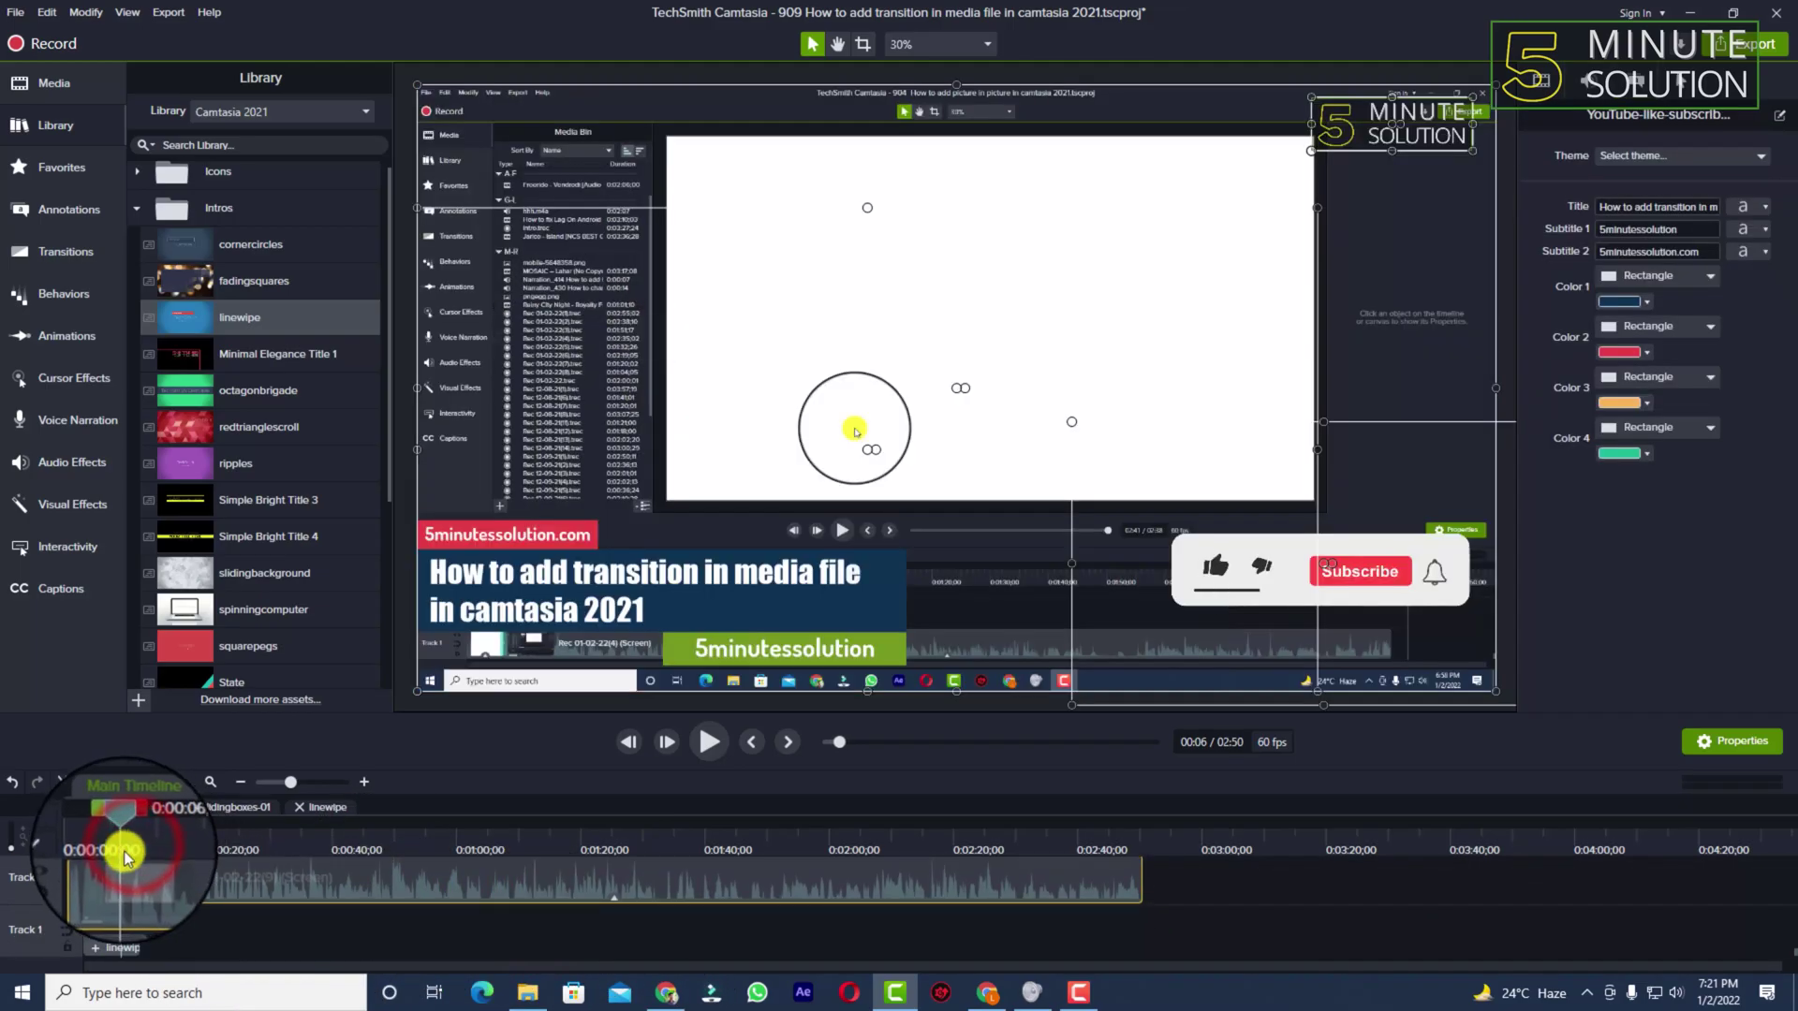
drag(150, 936, 192, 935)
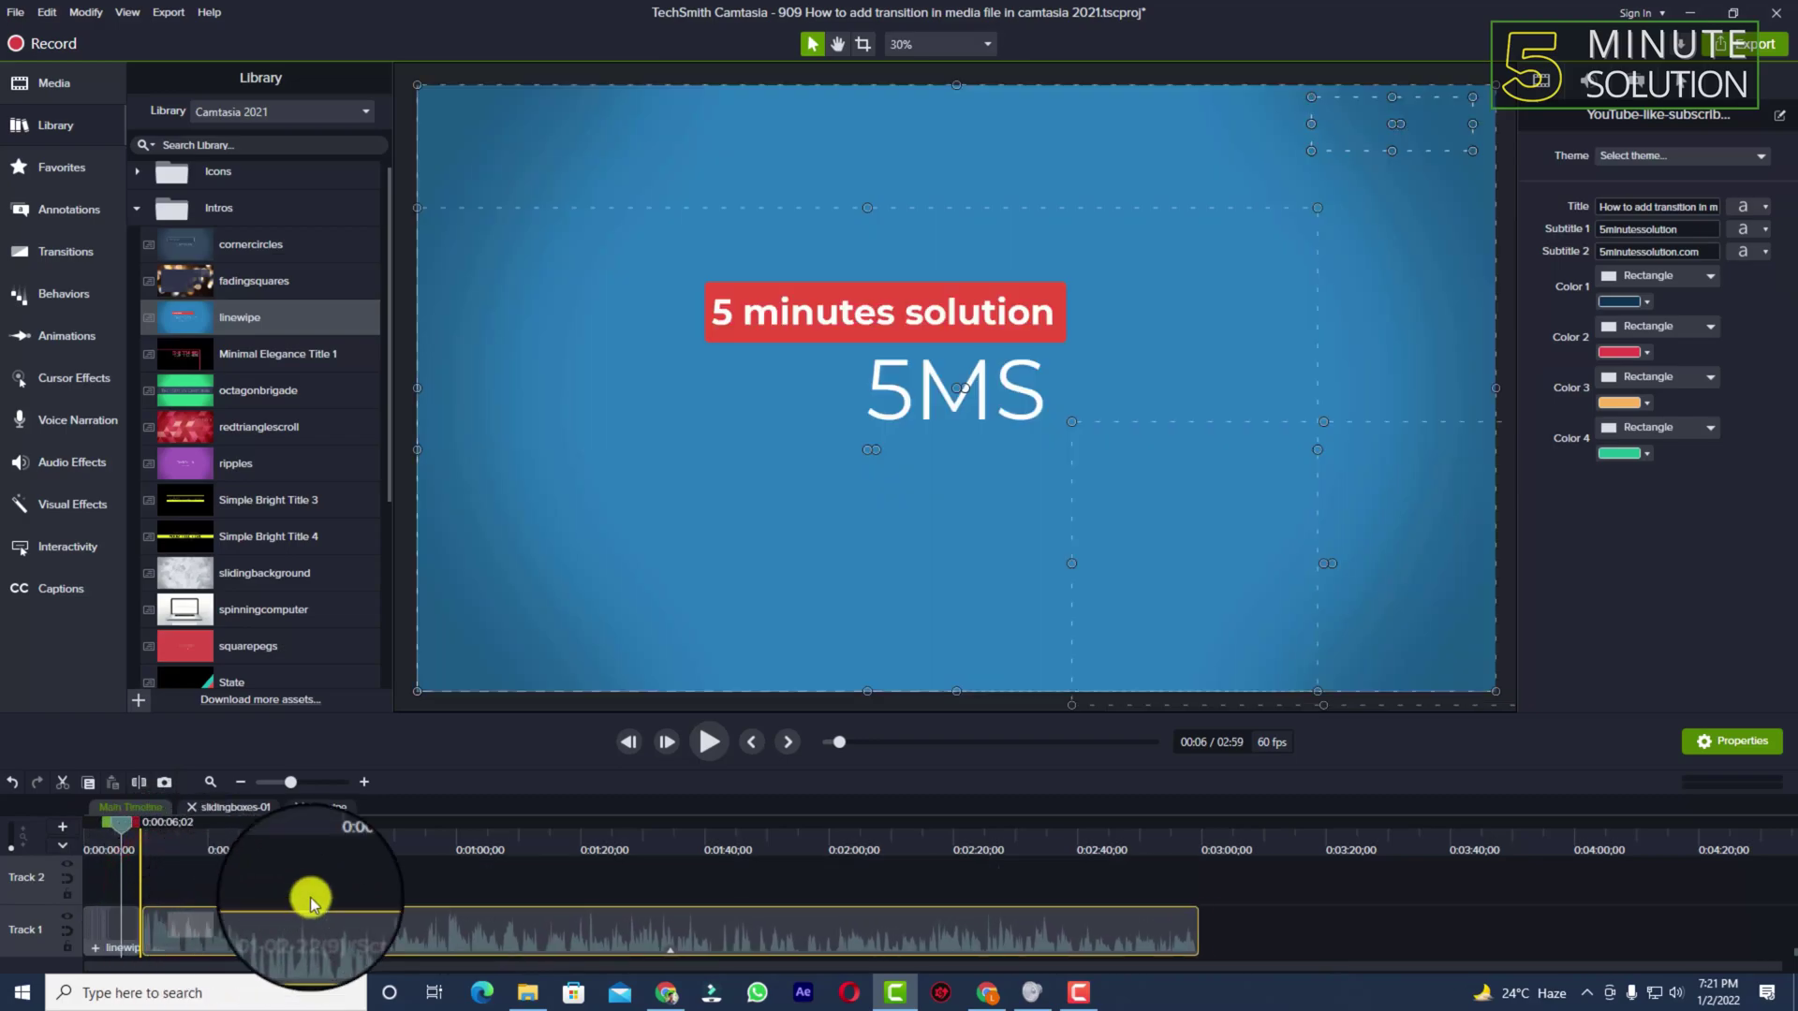
- Play the sequence to confirm the intro runs first, then rewind to the start
click(709, 744)
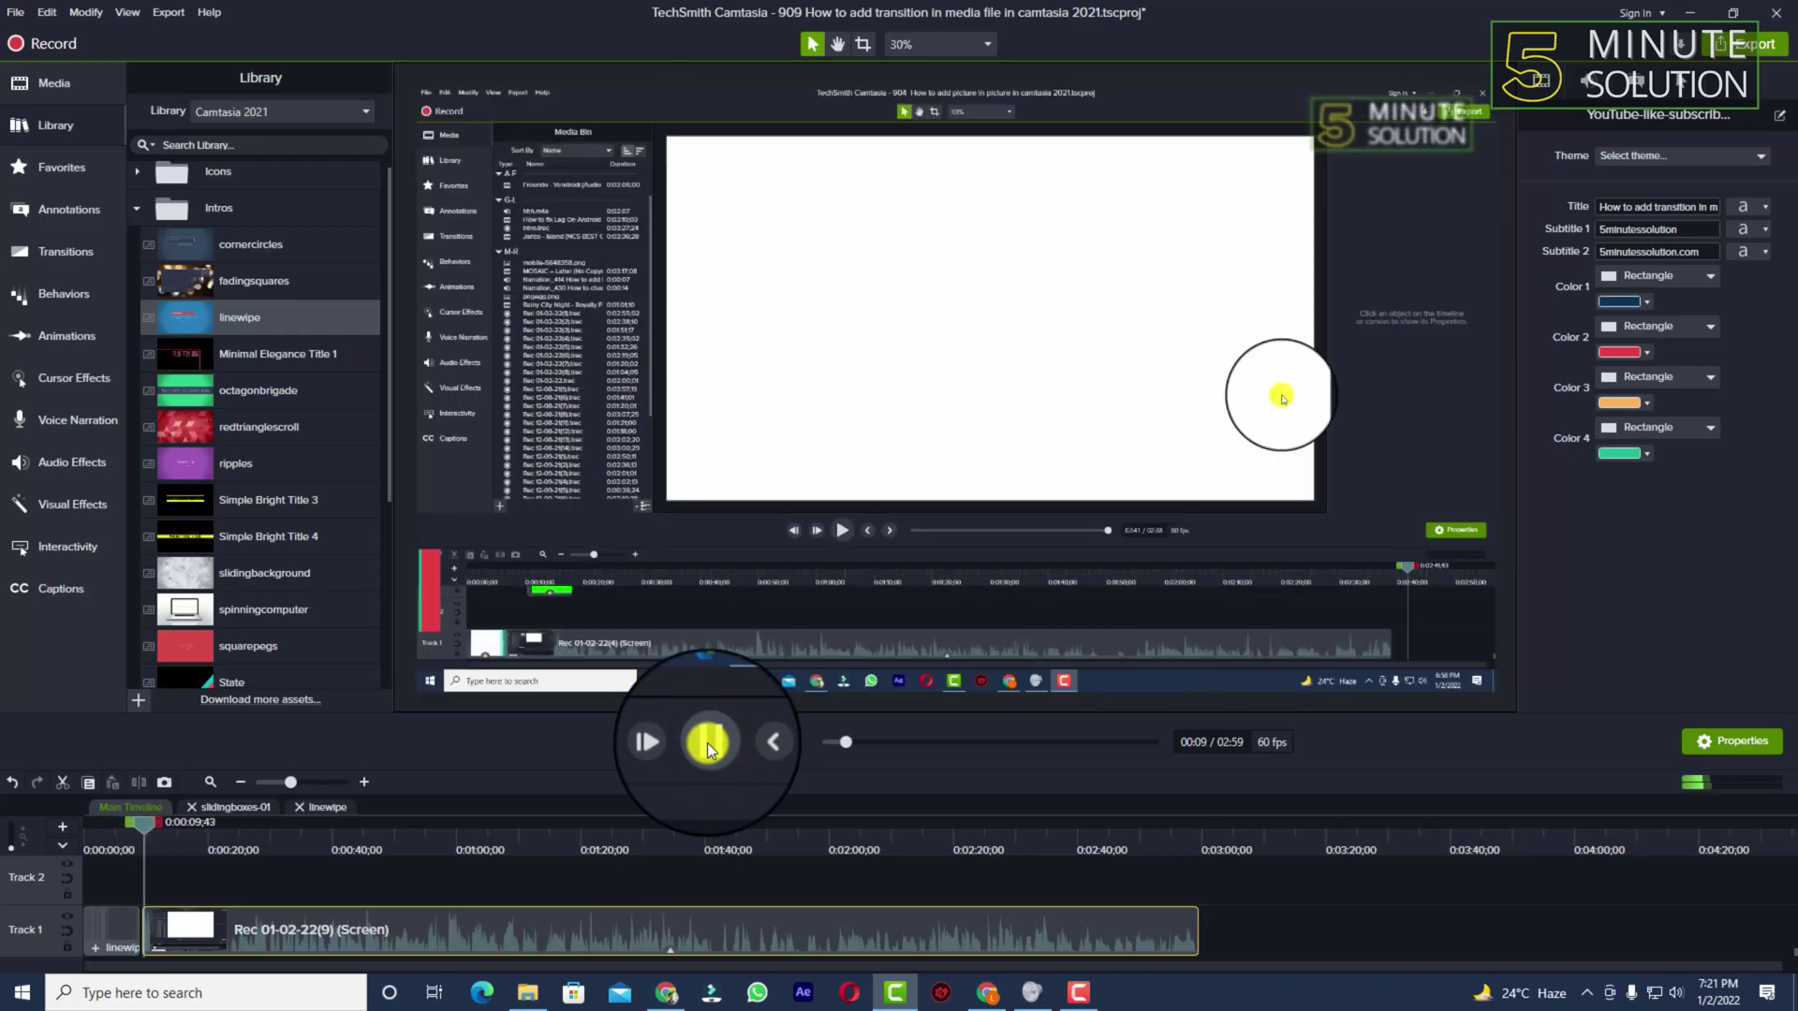
click(706, 744)
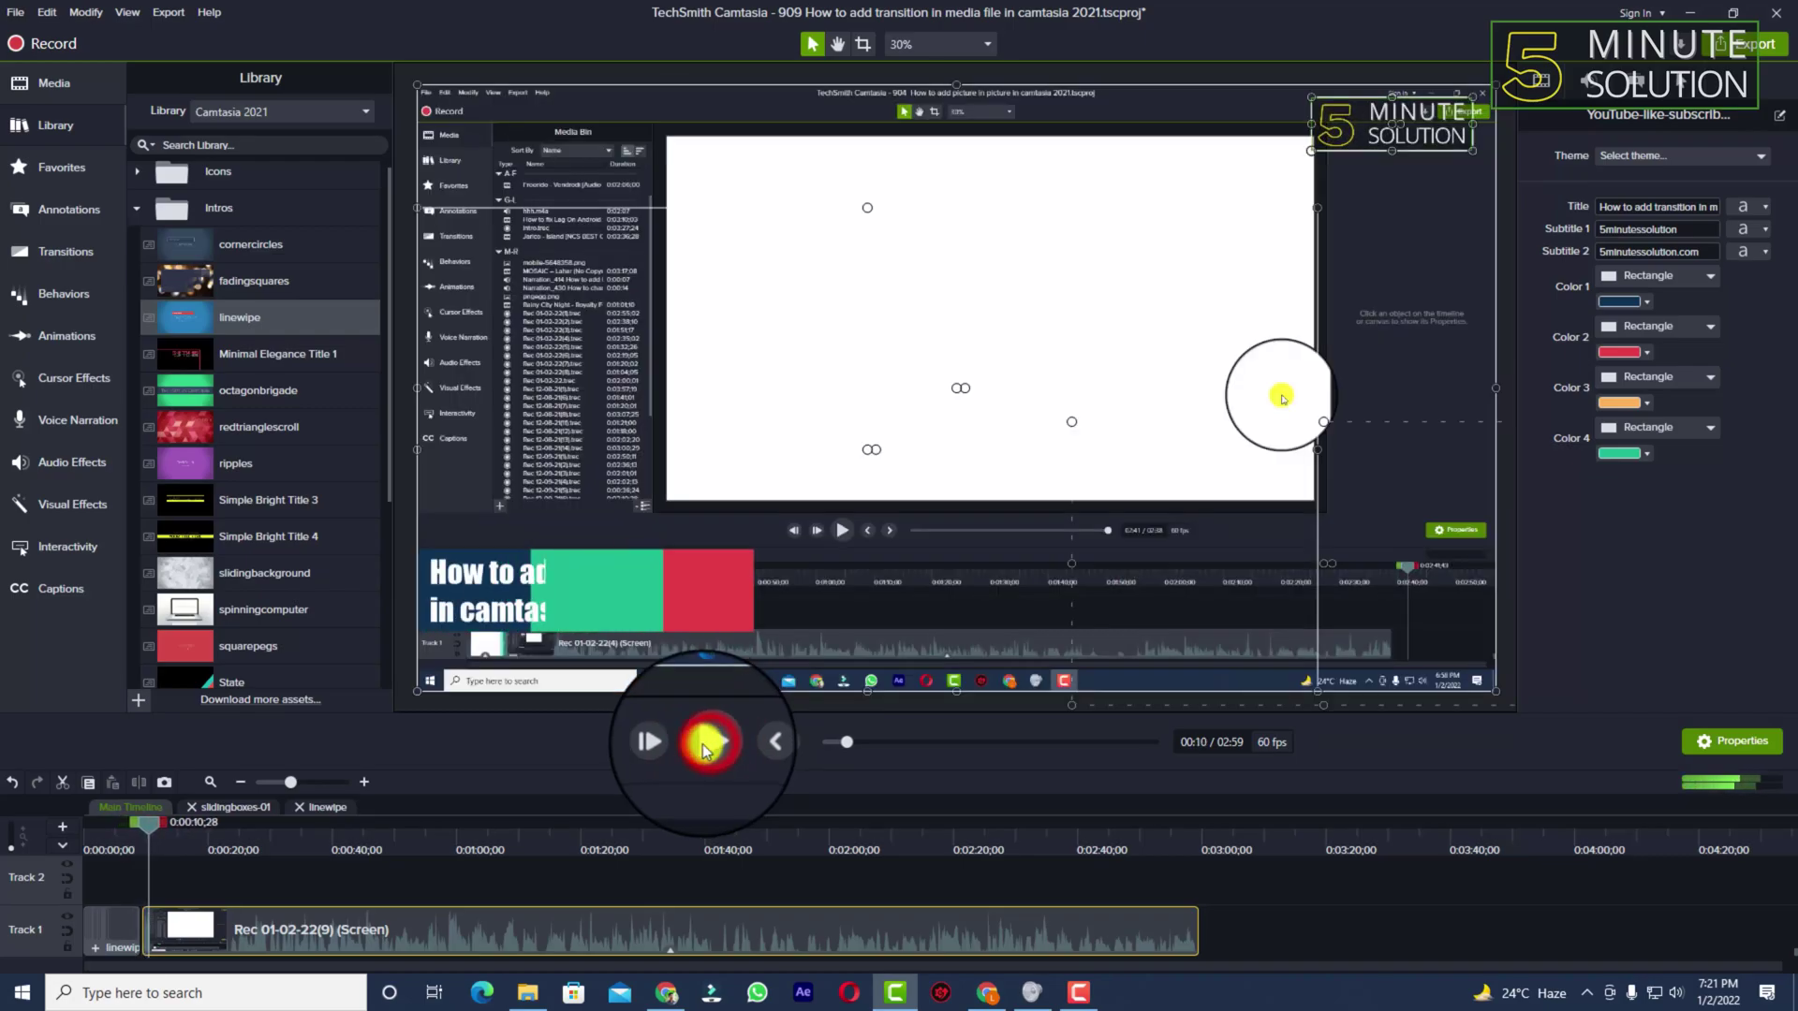
click(92, 850)
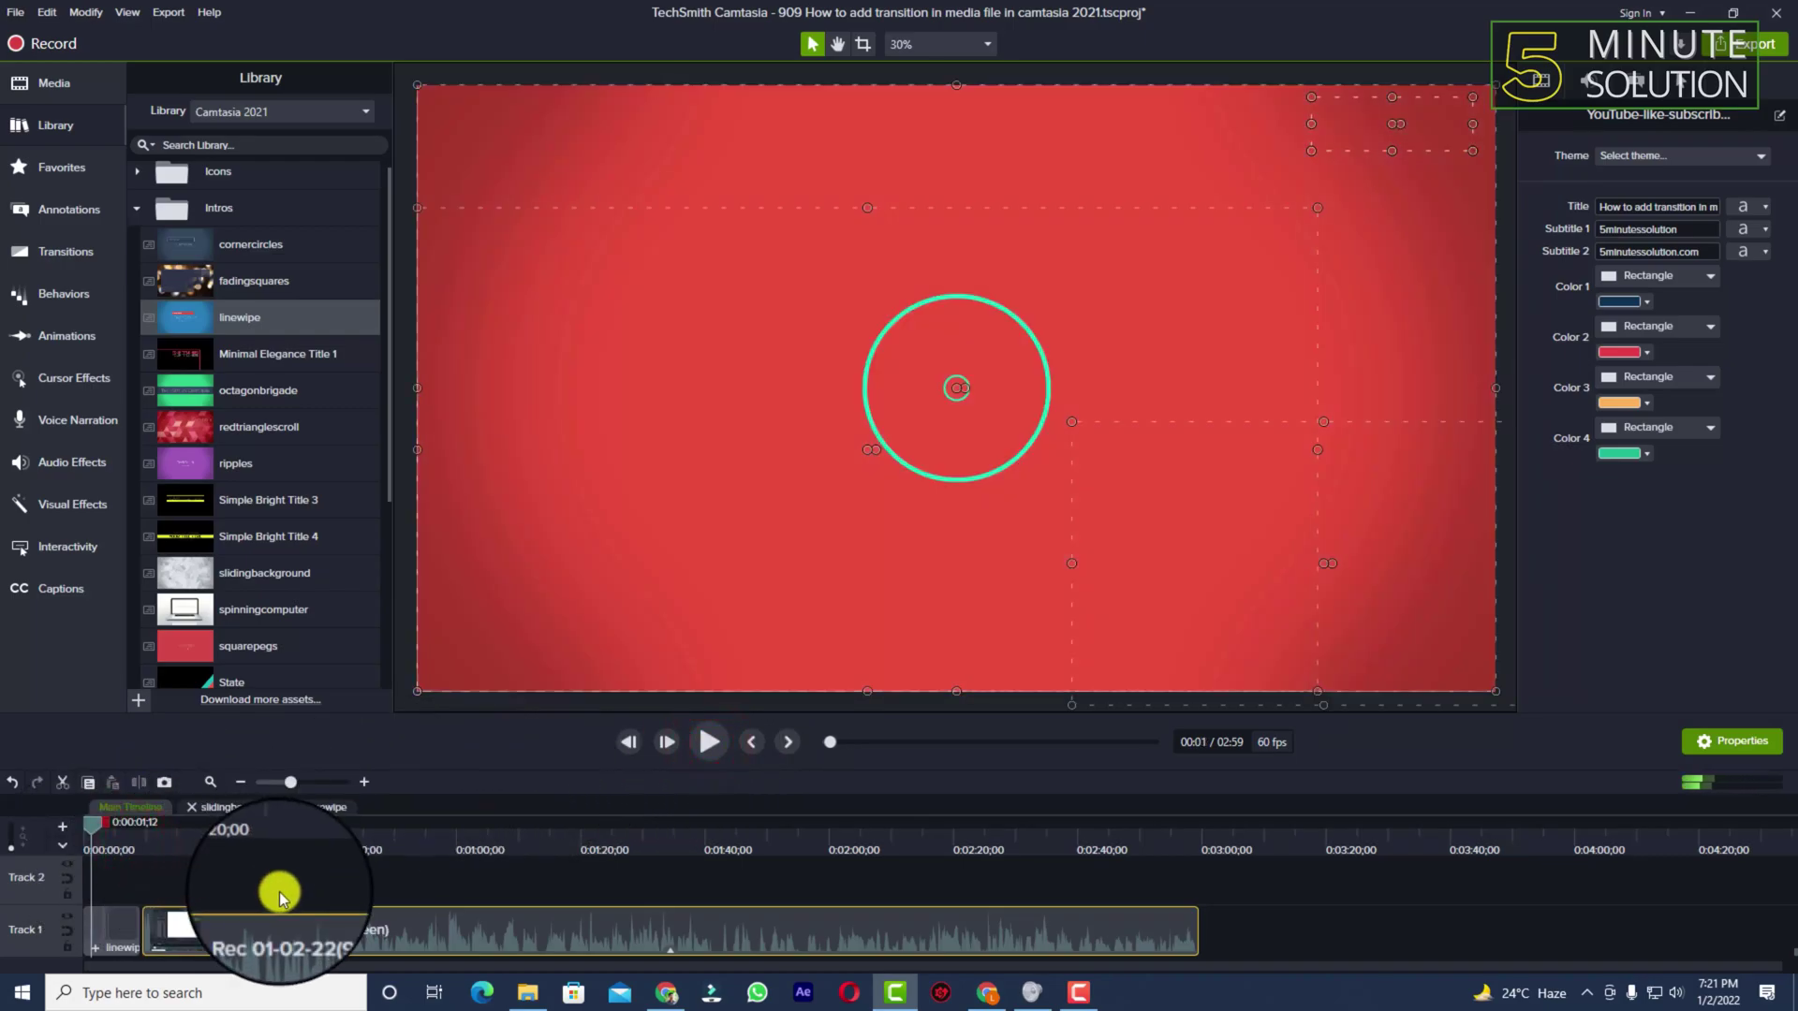